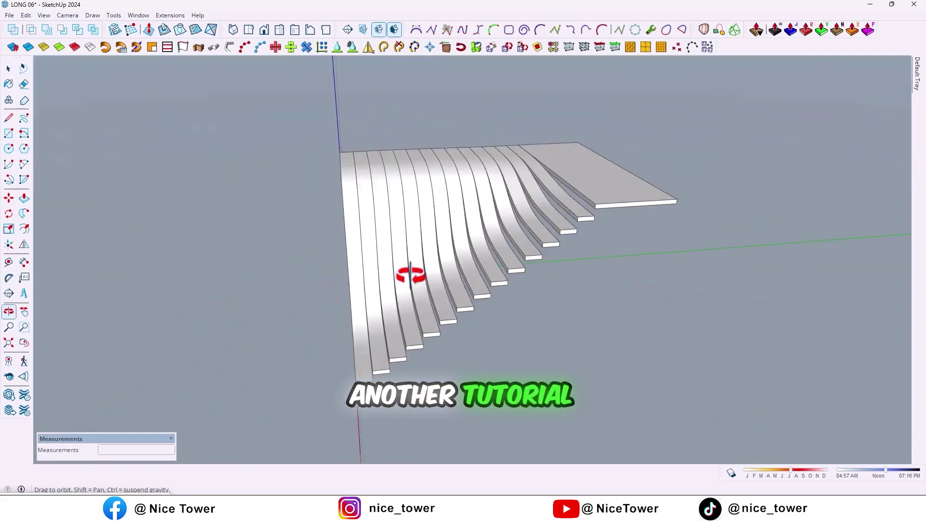
Step: Delete the entire existing curved slat model
middle_drag(333, 245, 543, 260)
scroll(545, 263, down, 3)
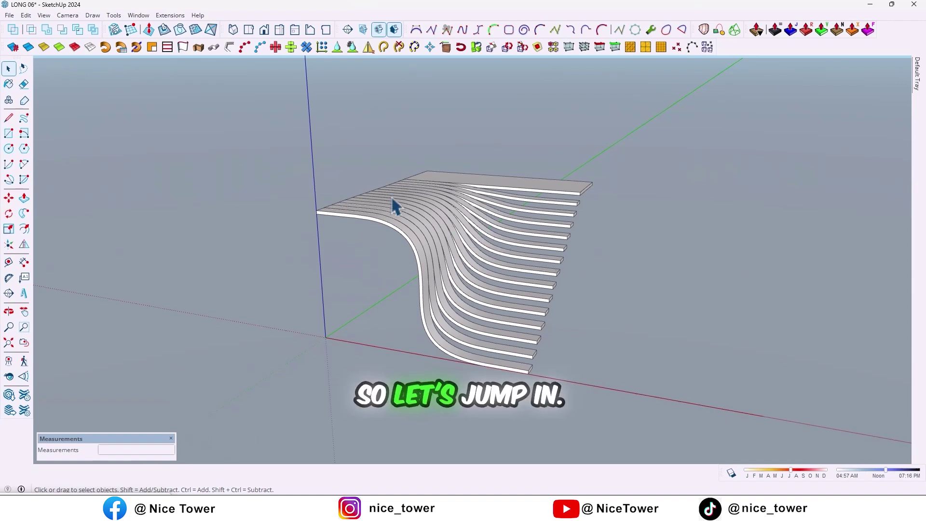
drag(290, 150, 723, 442)
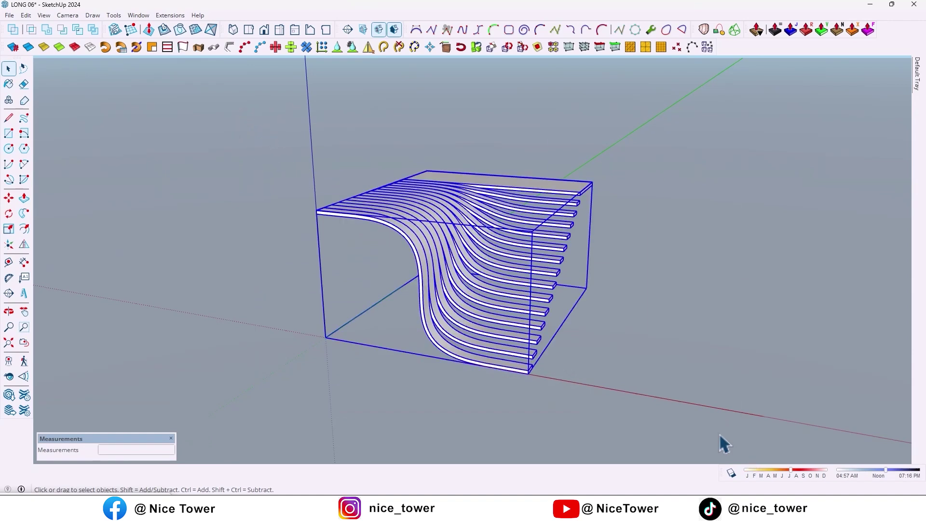
key(Delete)
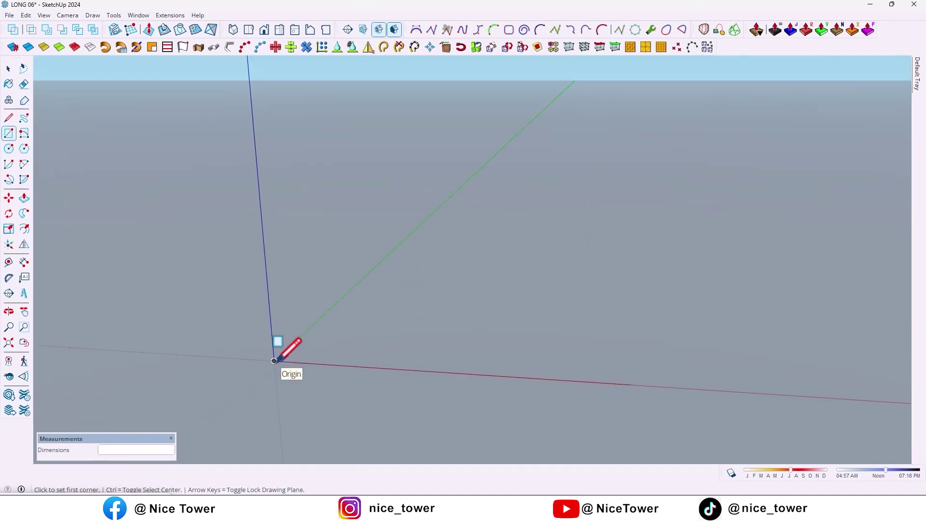
Step: Draw an upright 500 by 300 cm rectangle from the origin on the red-blue plane
click(274, 360)
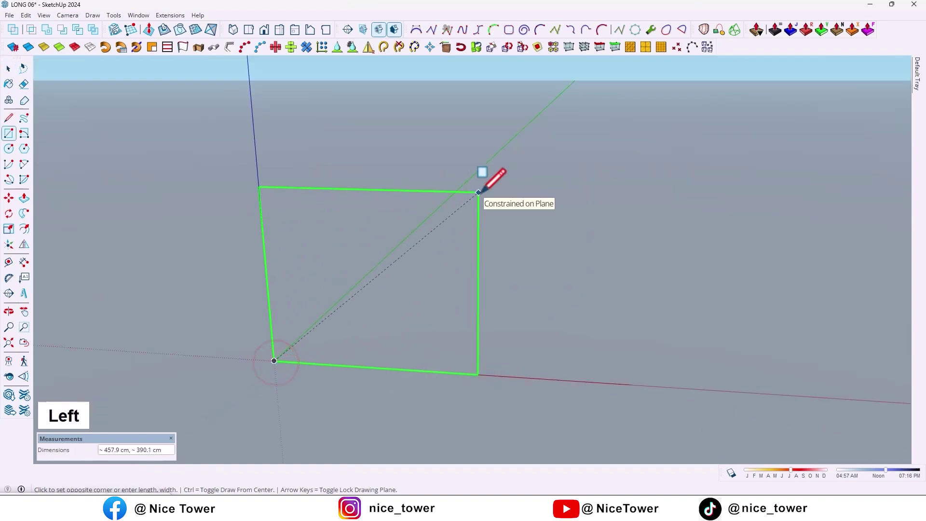
text(5)
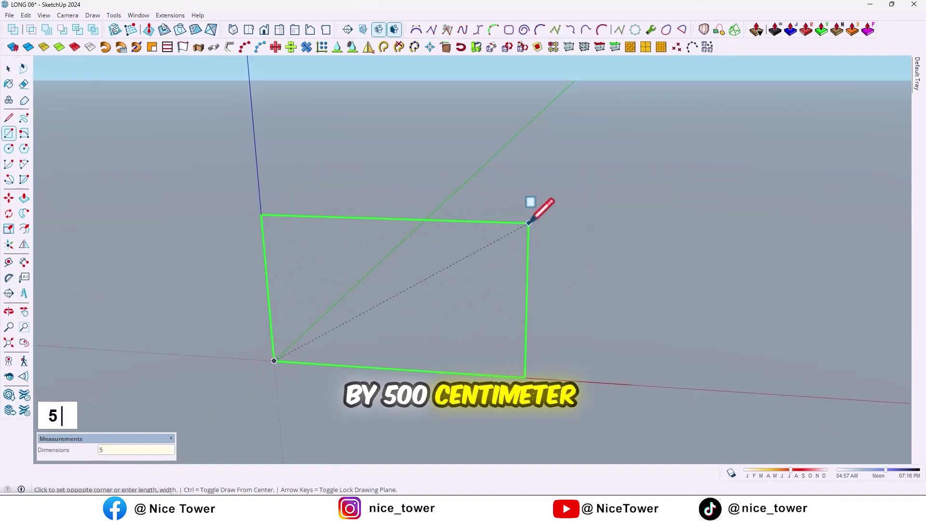
text(00,)
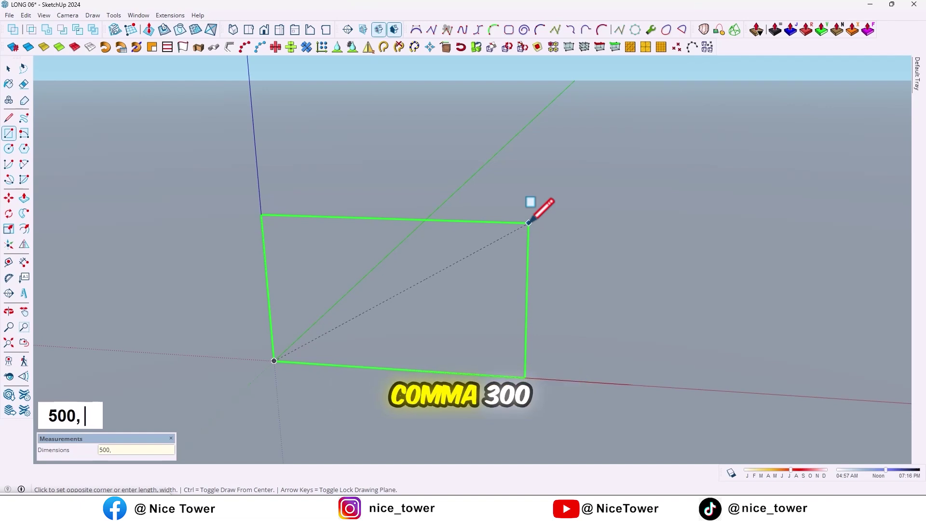
text(300)
key(Return)
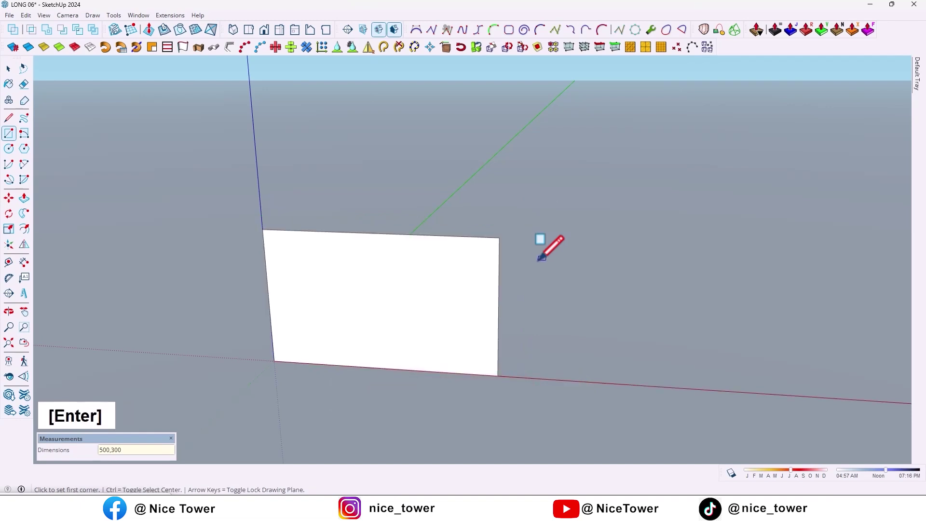
Step: Make the rectangle's face and its edges into a group
scroll(440, 354, up, 2)
middle_drag(440, 354, 419, 310)
key(space)
double_click(362, 277)
right_click(363, 280)
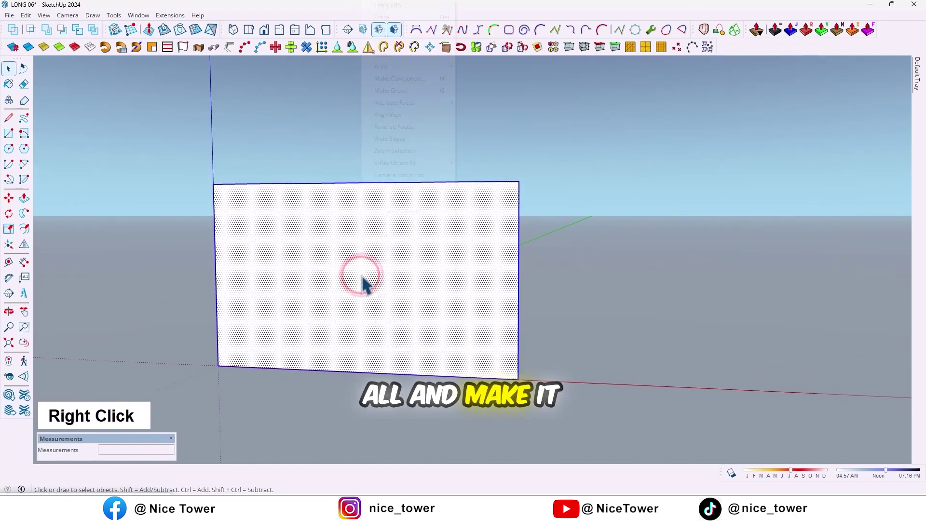
click(399, 91)
Step: Place two vertical guides on the rectangle, each 100 cm inwards from one of its vertical side edges
middle_drag(343, 266, 345, 275)
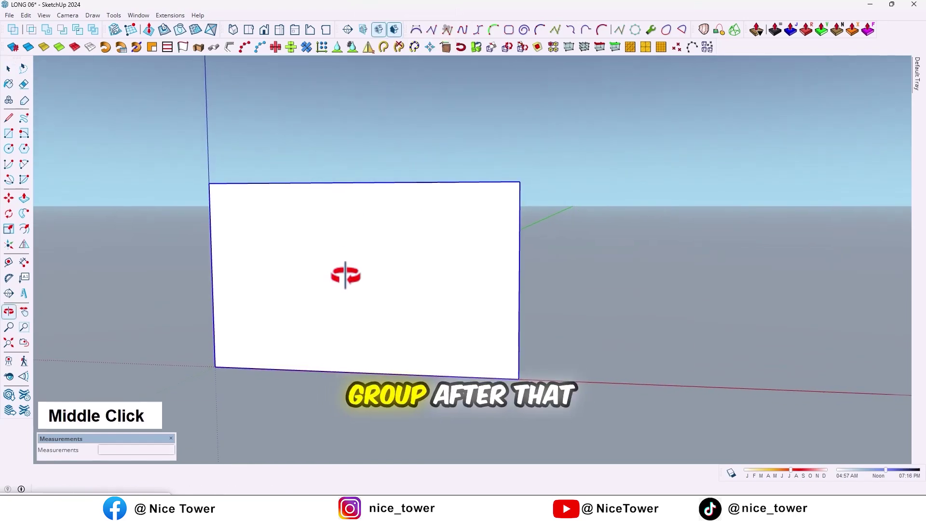
key(t)
click(210, 219)
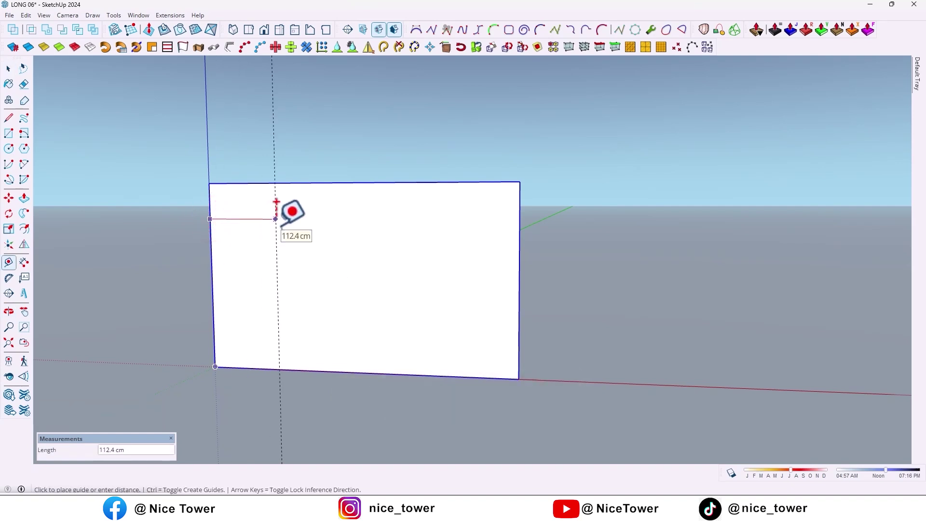
text(100)
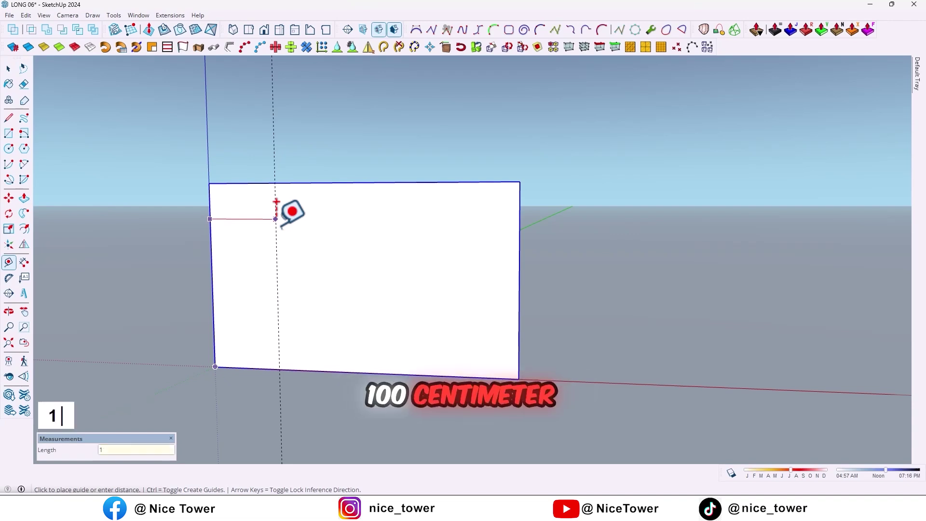
key(Return)
middle_drag(328, 239, 584, 236)
click(518, 254)
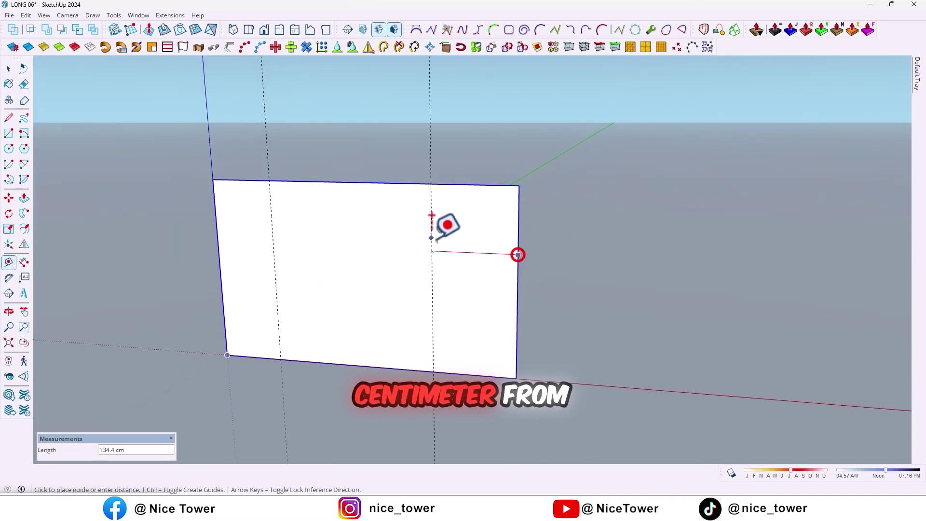
text(100)
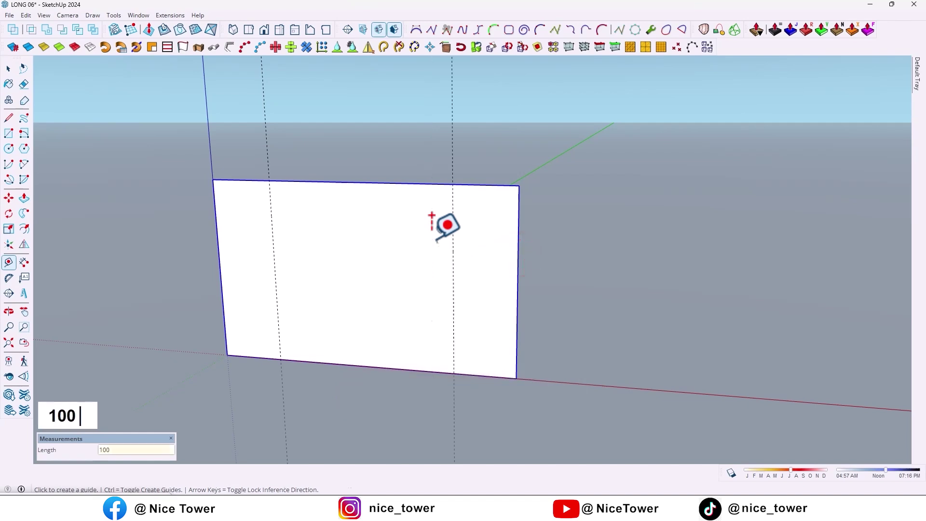
key(Return)
Step: Draw an S-shaped Classic Bezier curve from the left guide's top to the right guide's bottom, using the other two guide intersections as control points
middle_drag(360, 252, 355, 261)
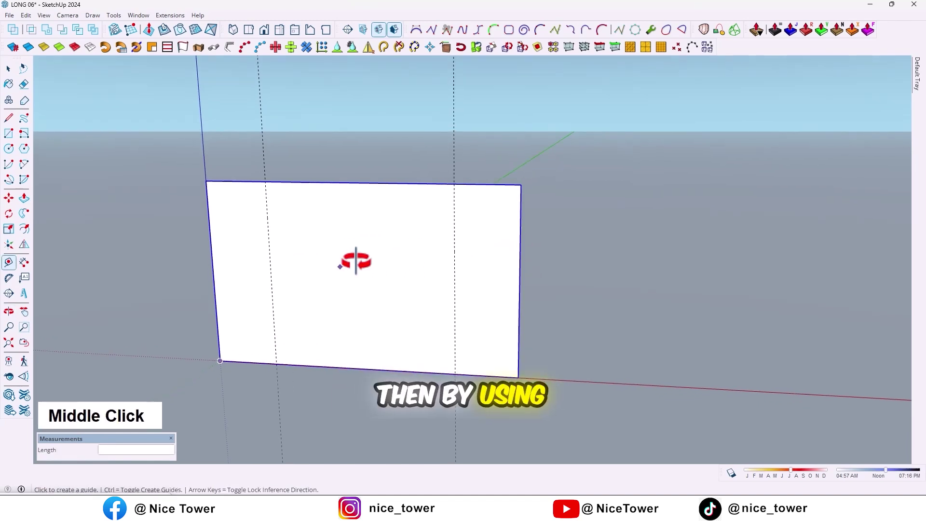
drag(405, 29, 339, 75)
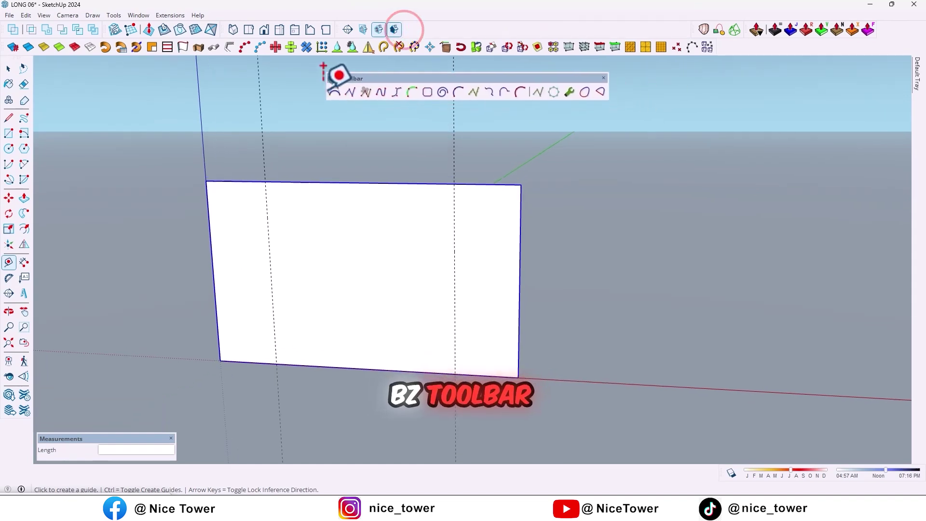
click(334, 92)
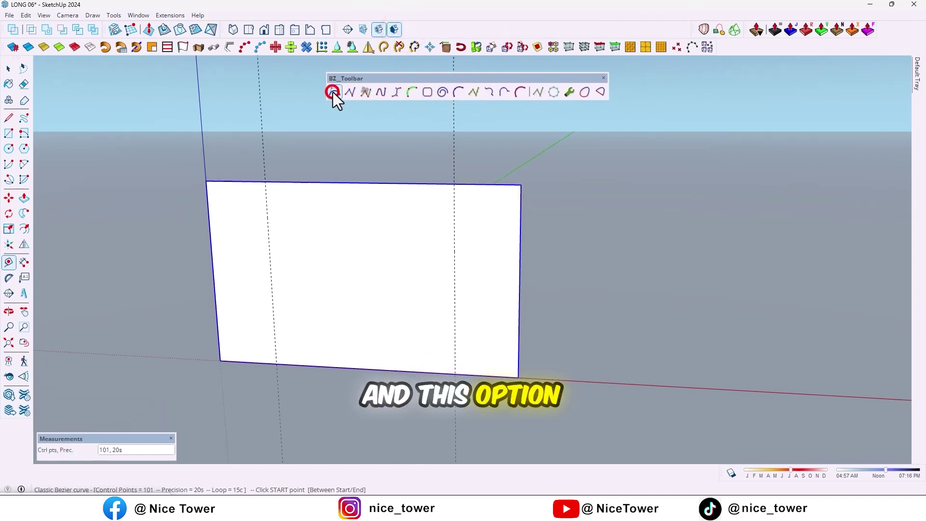
click(265, 181)
click(455, 373)
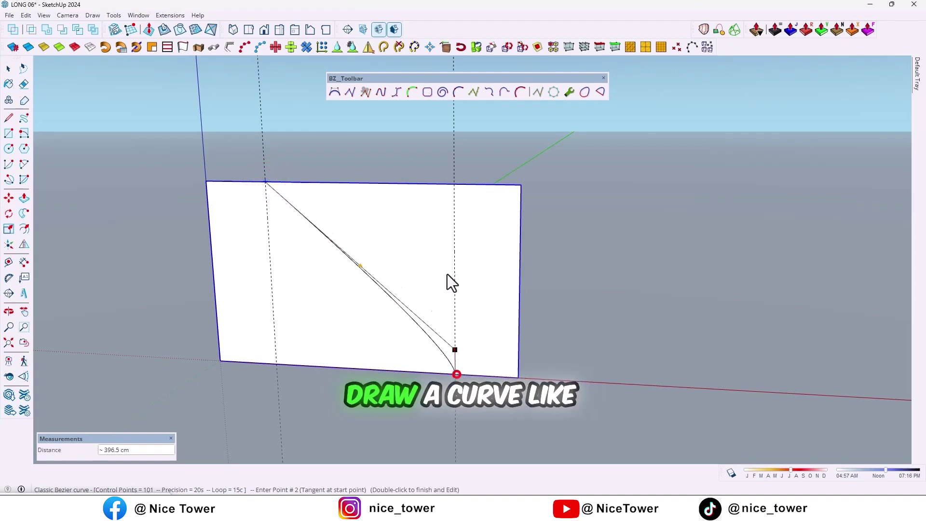
click(454, 185)
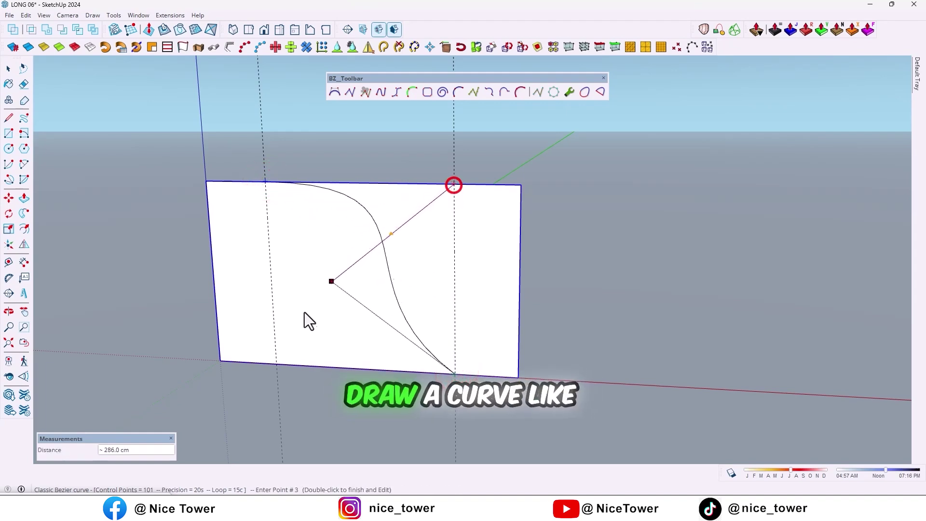
click(276, 364)
double_click(276, 363)
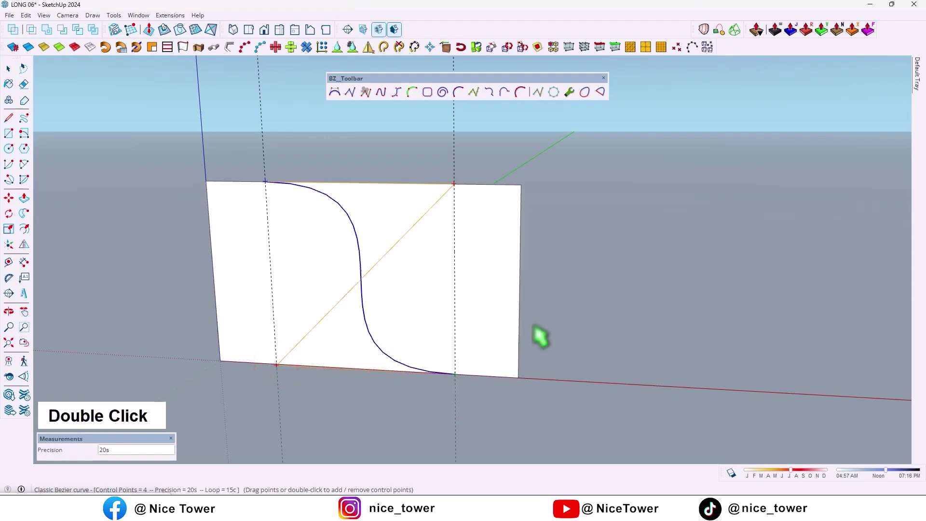
Step: Delete both vertical guides and dock the floating Bezier toolset again
drag(196, 121, 195, 121)
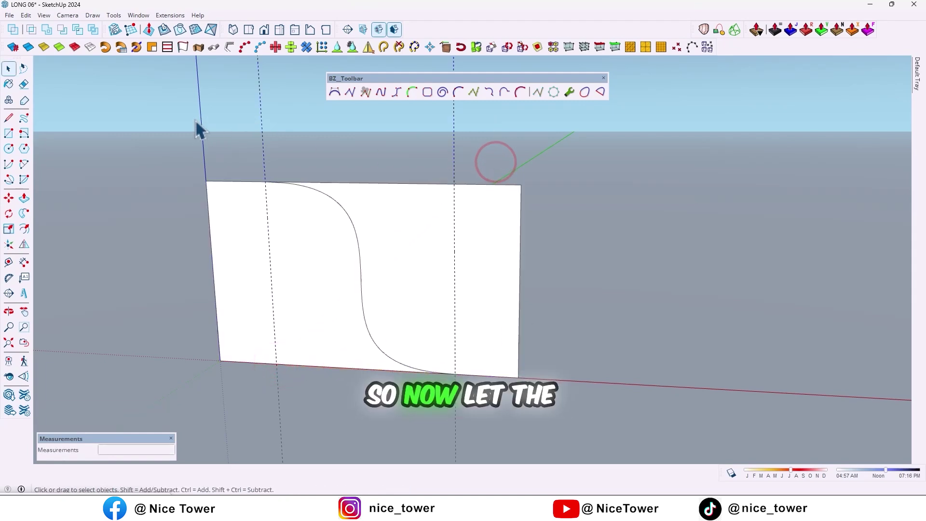
key(Delete)
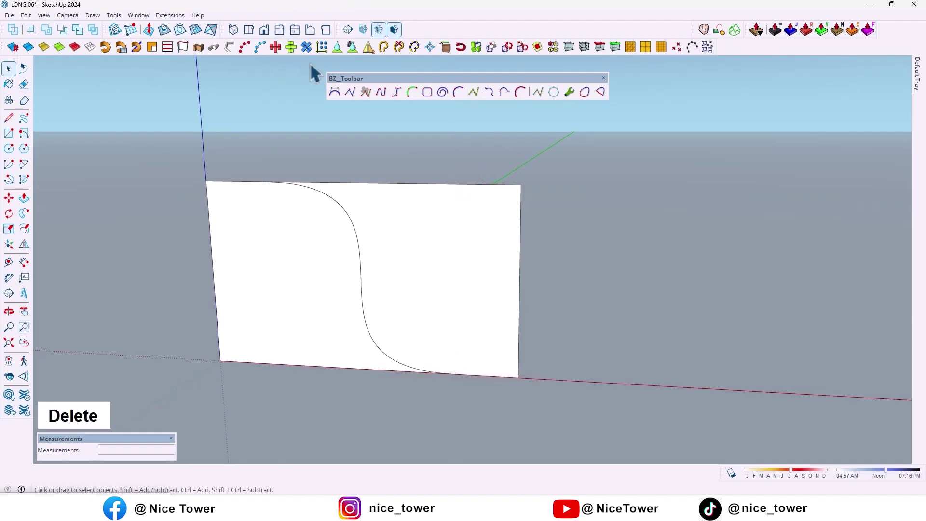
drag(339, 80, 417, 16)
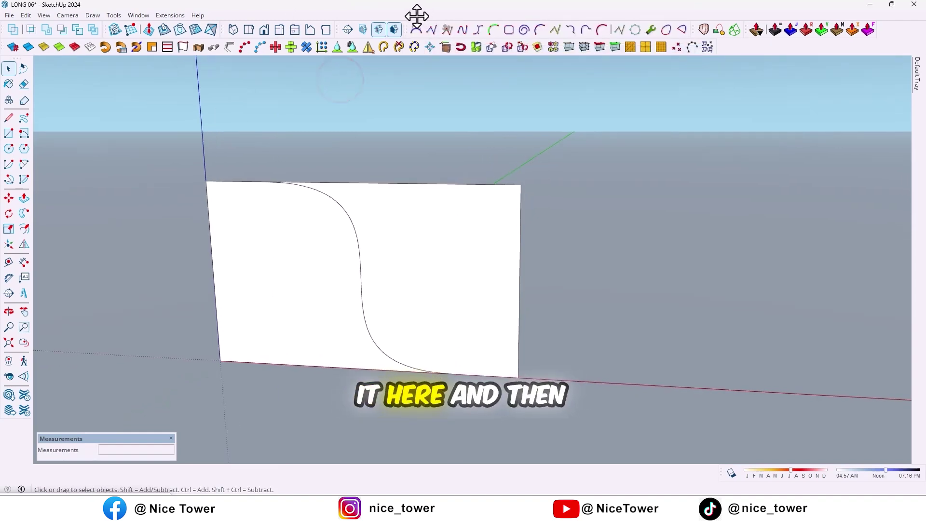
Step: Explode the rectangle group and erase its surplus outer edges, keeping only the S-curve with its straight end segments
right_click(323, 239)
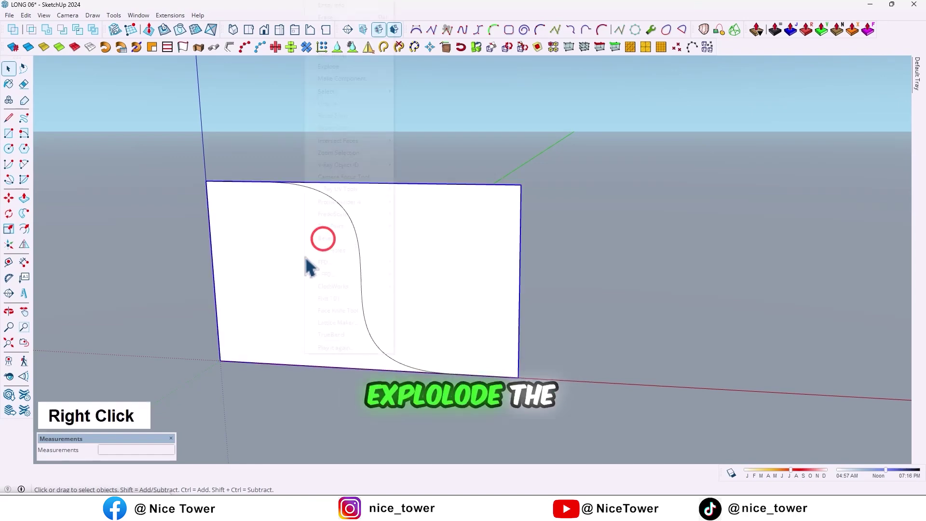
click(336, 67)
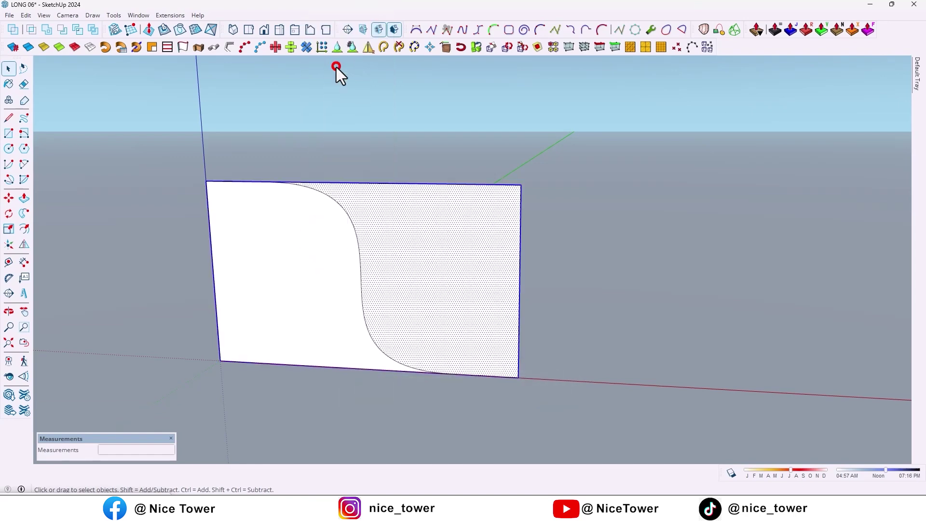
key(e)
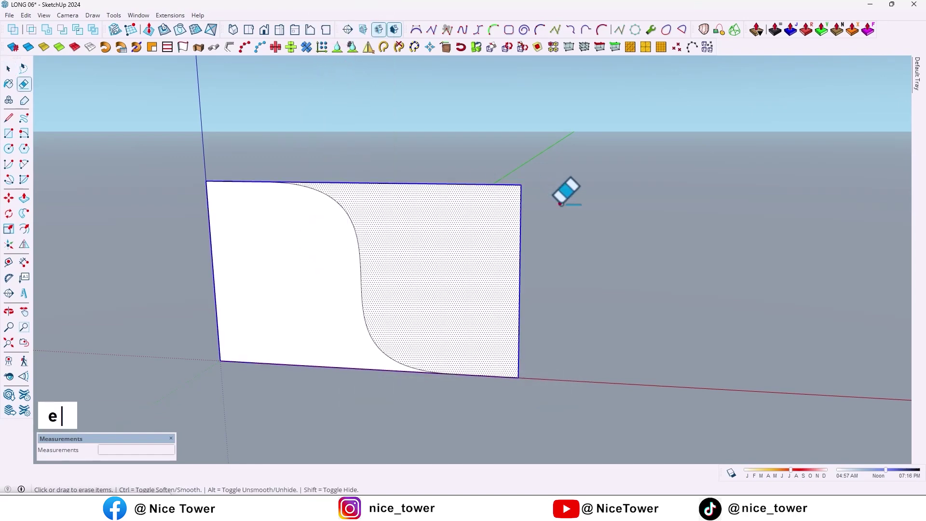
drag(250, 351, 187, 312)
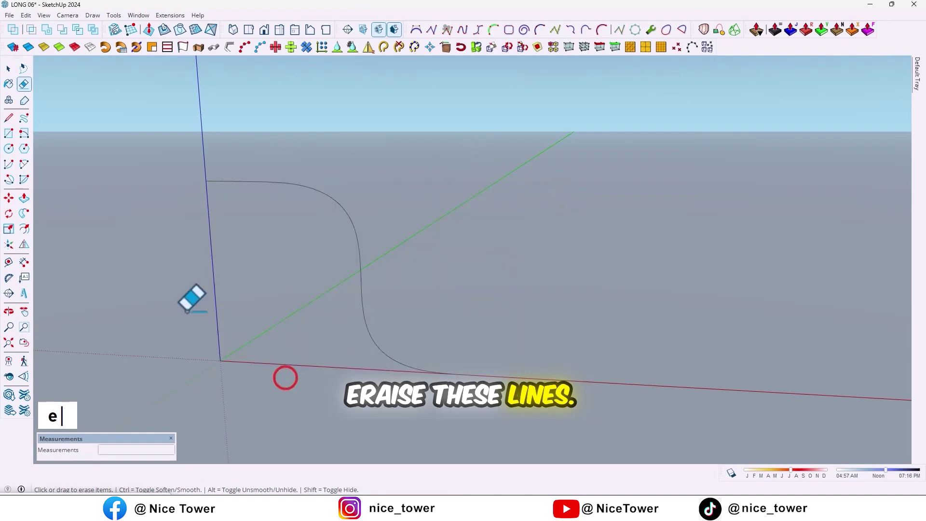
Step: Weld the S-curve and its two straight end segments into a single edge
key(space)
click(273, 208)
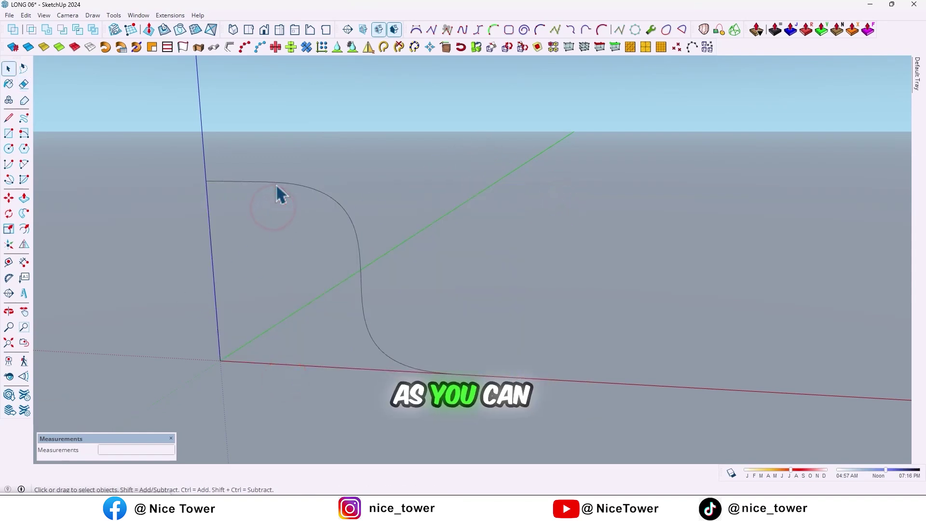
click(275, 184)
click(257, 182)
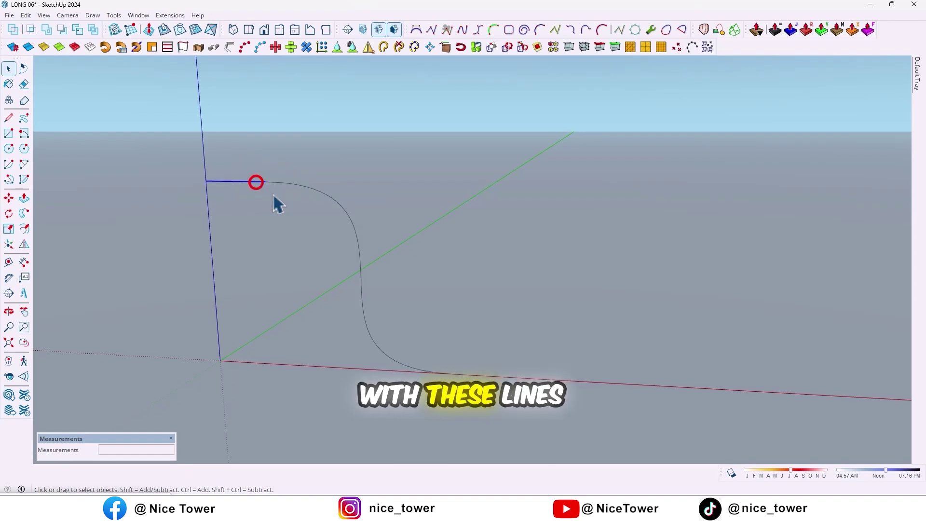
click(496, 375)
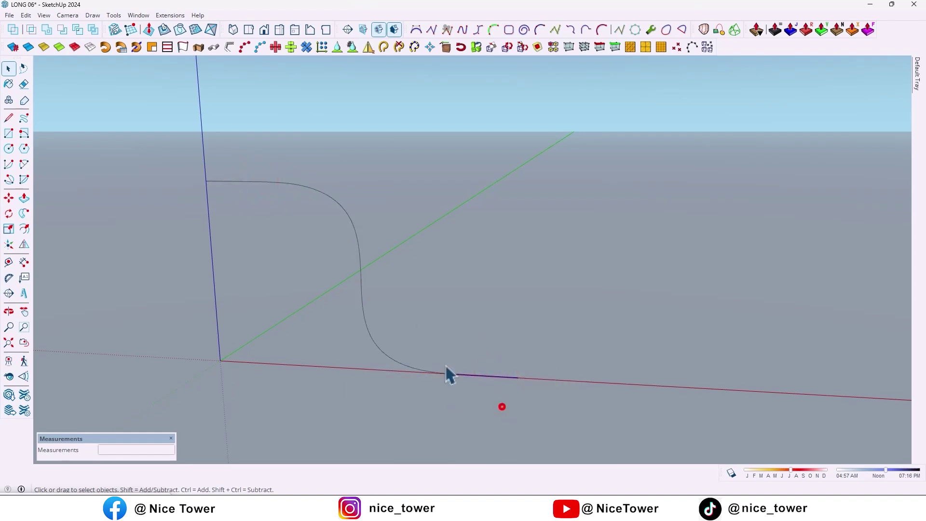
drag(502, 406, 188, 140)
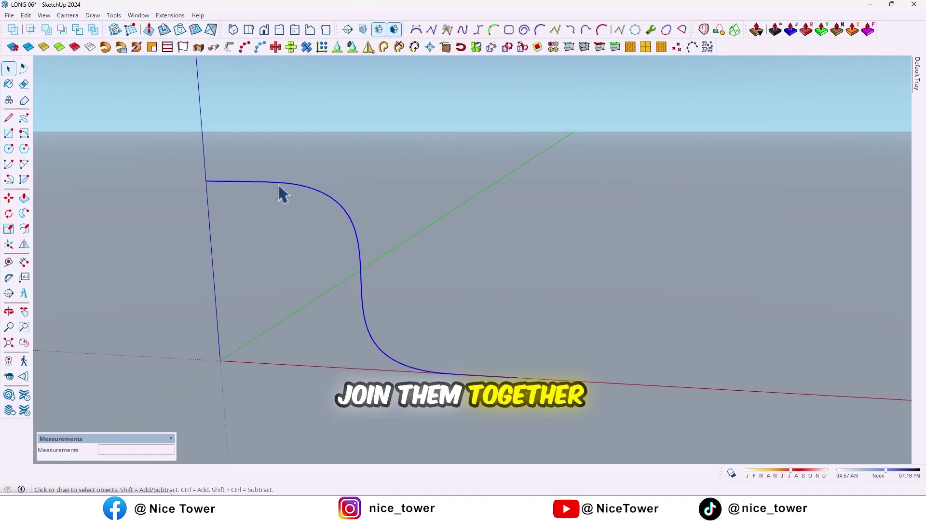
right_click(278, 185)
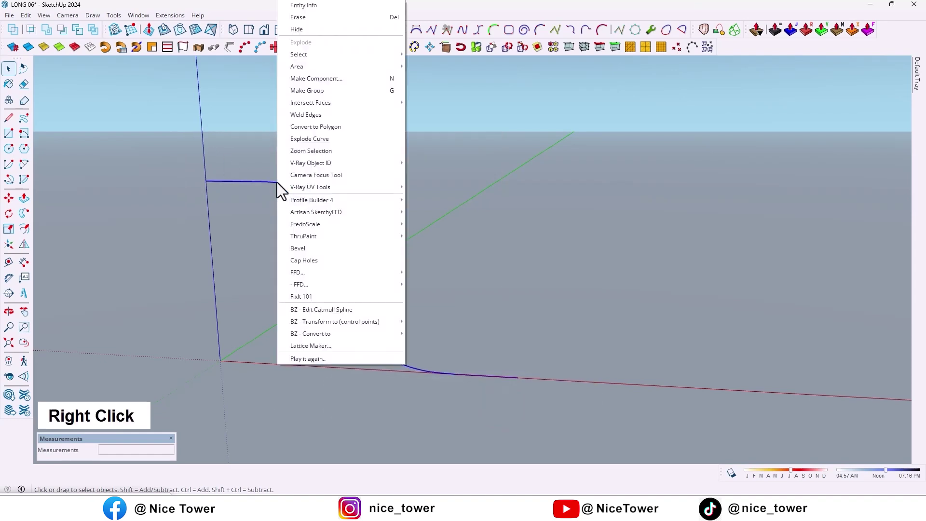
click(316, 116)
Step: Draw a 420 cm line along the green axis from the curve's upper end
key(l)
middle_drag(280, 171, 221, 166)
click(217, 175)
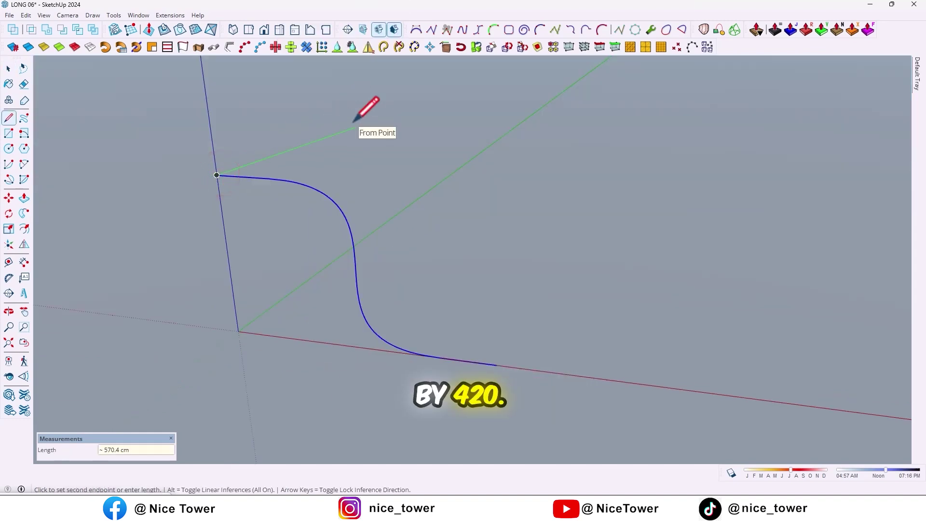
text(420)
key(Return)
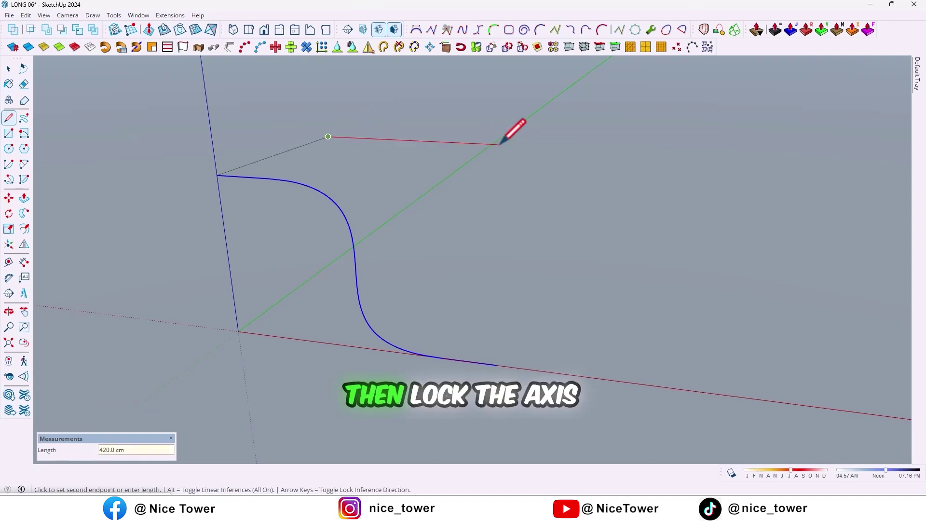
Step: Continue with a 500 cm line locked to the red axis, level with the curve's lower endpoint
key(Right)
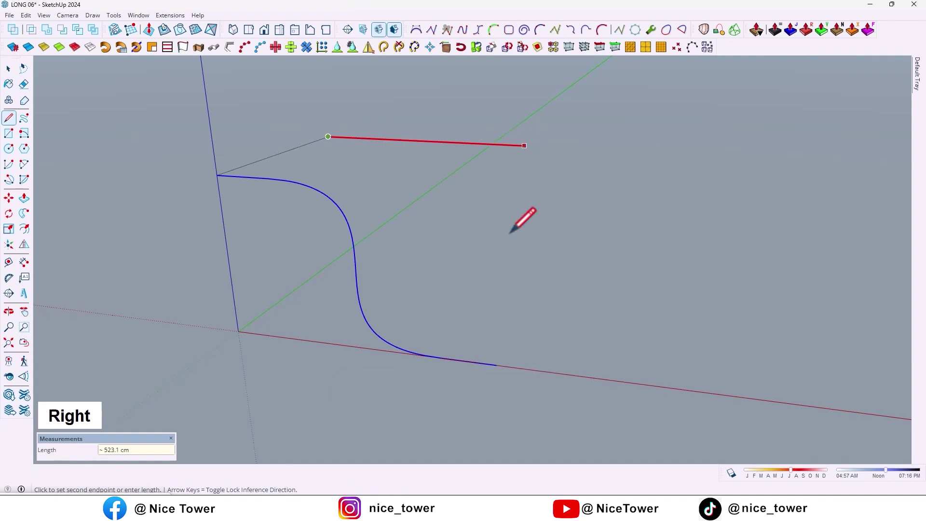
click(497, 365)
key(space)
Step: Delete the connecting line between the S-curve's upper end and the straight 500 cm line
middle_drag(434, 325, 362, 159)
drag(340, 126, 304, 109)
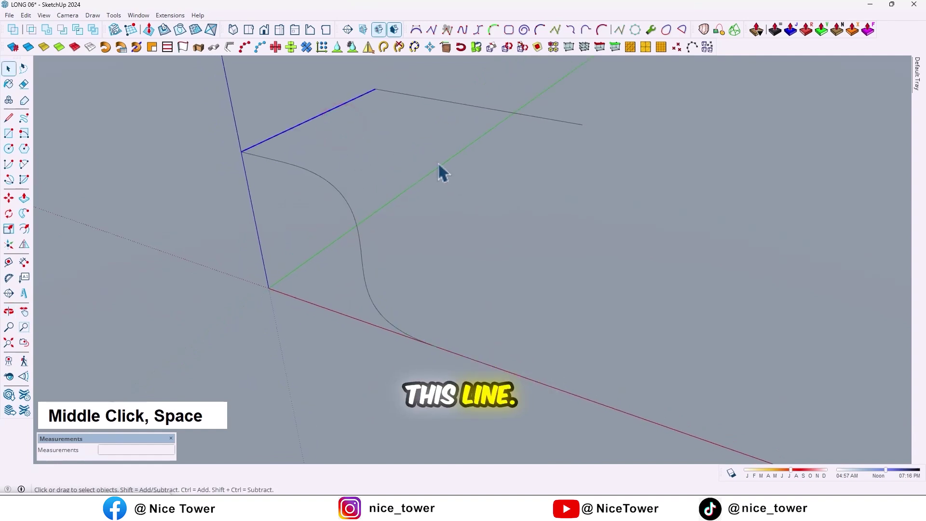
key(Delete)
Step: Create a Curviloft Loft by Spline between the S-curve and the separate straight line
middle_drag(438, 164, 407, 217)
drag(407, 209, 366, 160)
middle_drag(519, 231, 337, 332)
shift+middle_drag(490, 215, 475, 251)
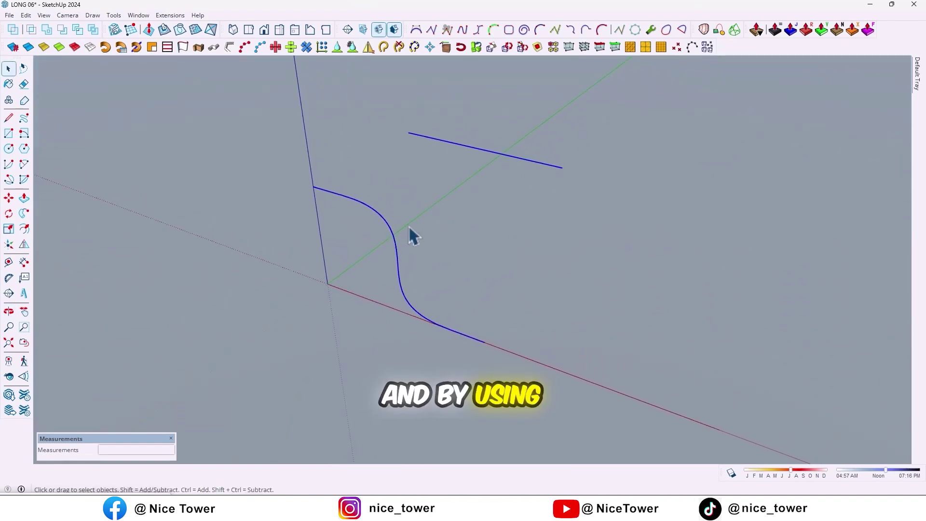
drag(696, 30, 496, 94)
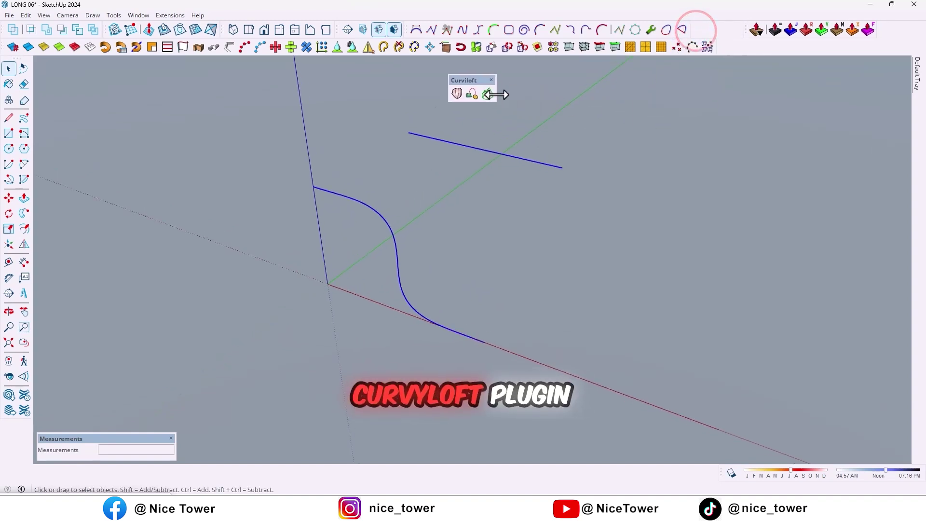
click(456, 94)
middle_drag(496, 136, 491, 179)
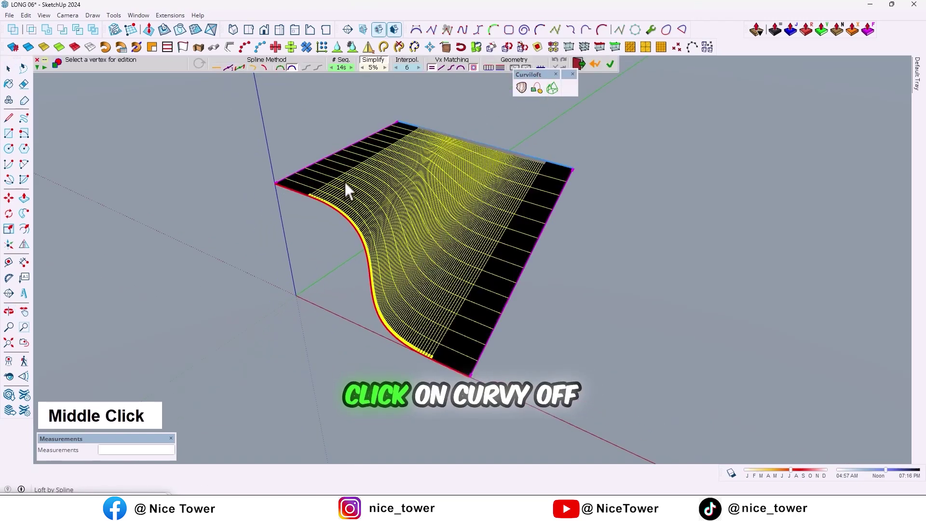
key(Return)
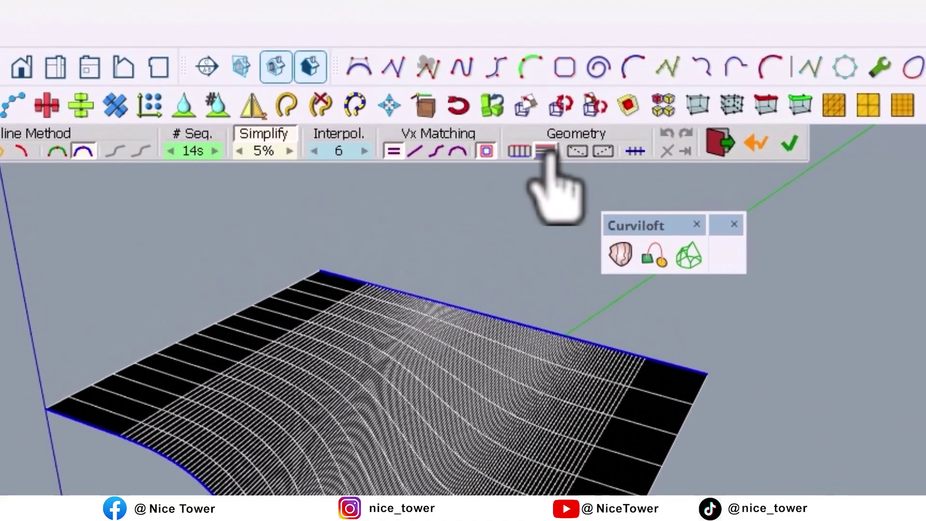
Step: Set the loft geometry to generate only the intermediate lines running along the profiles, and generate the result
click(544, 151)
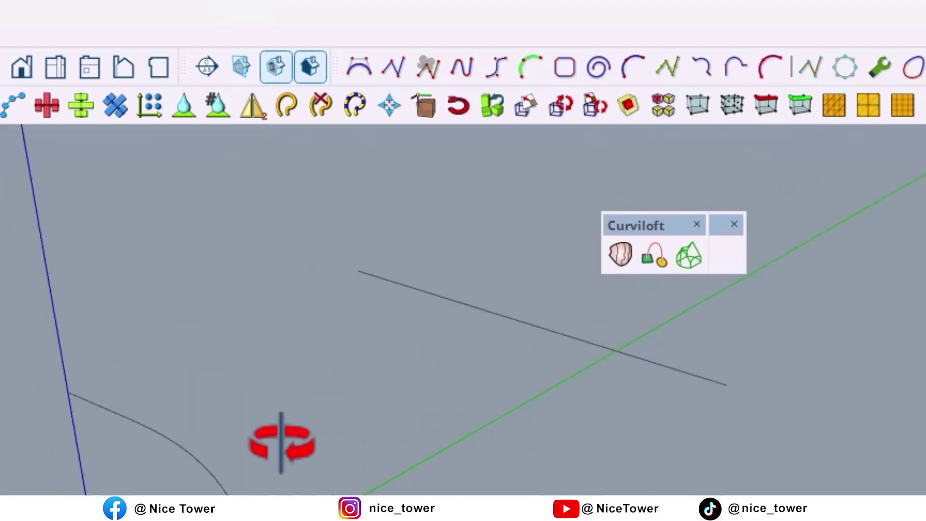
middle_drag(281, 440, 482, 469)
middle_drag(479, 414, 443, 420)
click(719, 470)
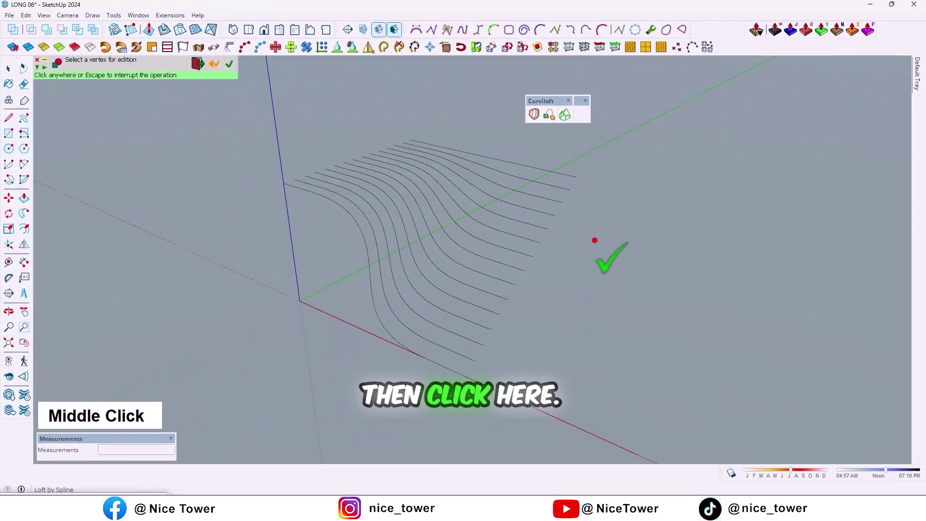
shift+middle_drag(577, 232, 571, 232)
drag(553, 103, 705, 22)
middle_drag(538, 269, 534, 219)
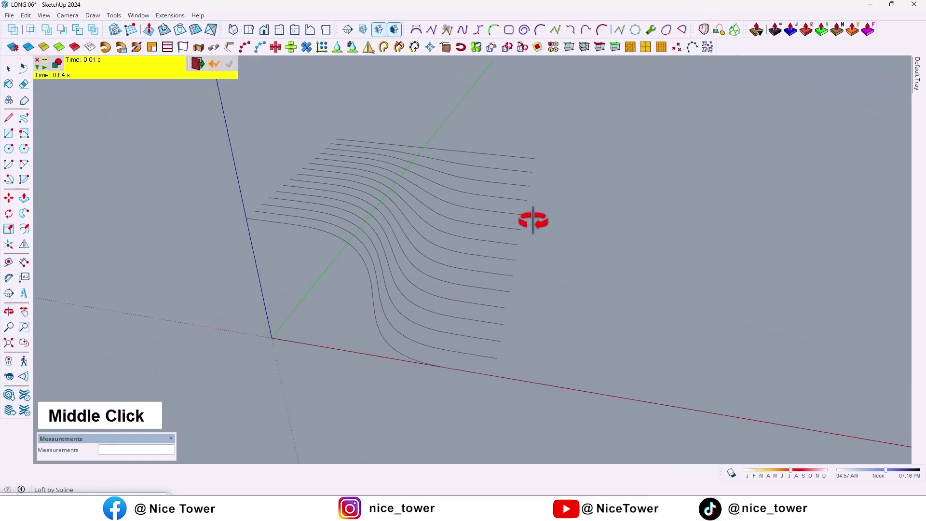
Step: Delete the original S-curve and straight line, keeping the group of lofted curves
key(space)
drag(504, 238, 441, 173)
middle_drag(530, 225, 522, 152)
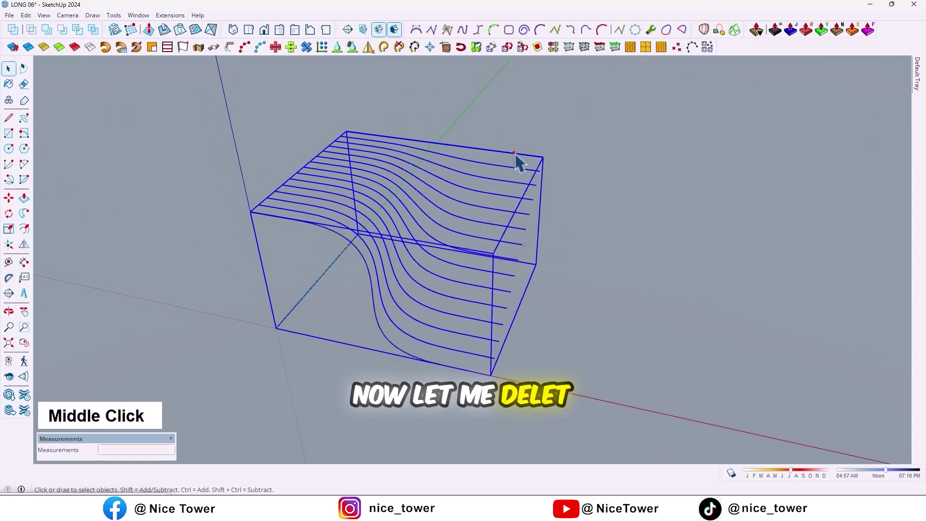
click(514, 155)
ctrl+click(341, 234)
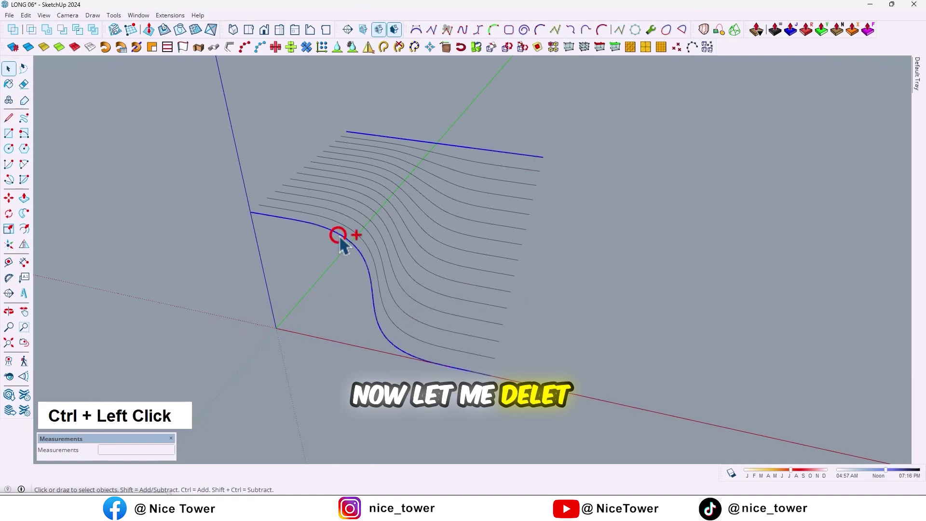
key(Delete)
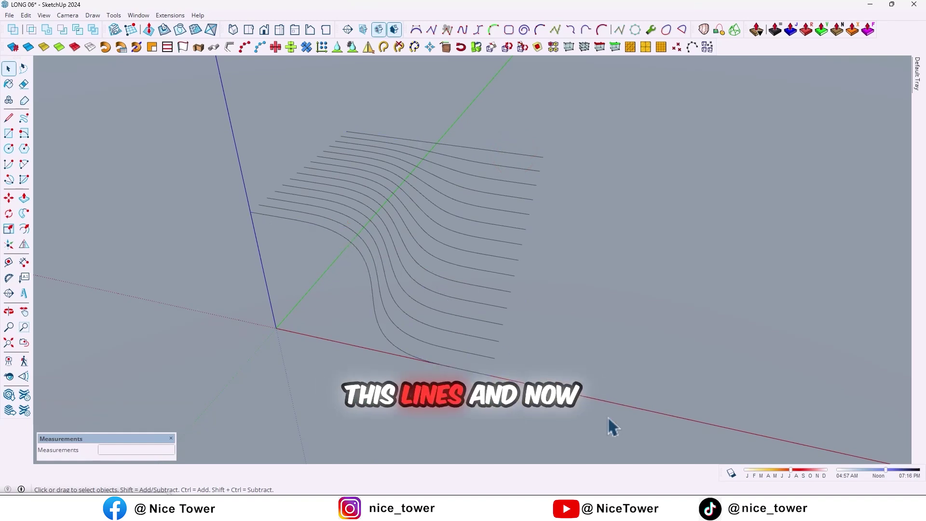
Step: Explode the group of lofted curves into separate curves
drag(336, 201, 259, 132)
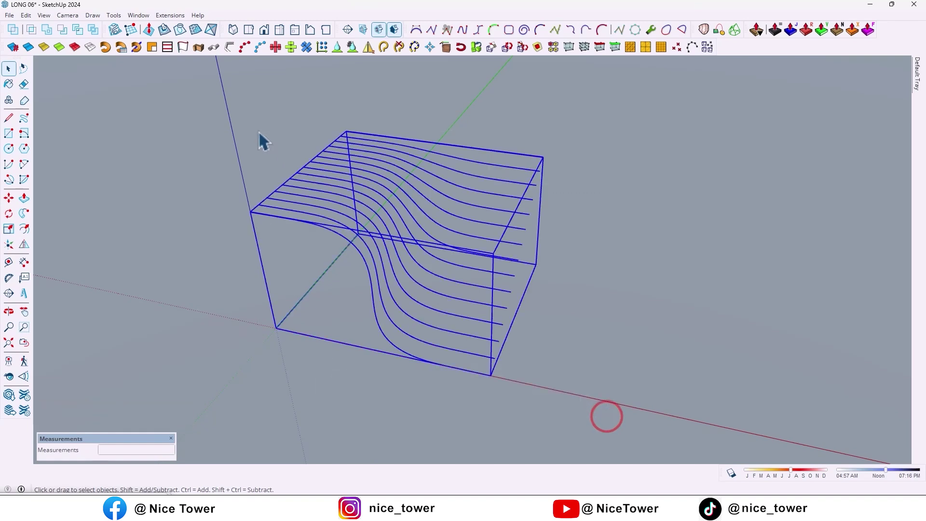
right_click(364, 206)
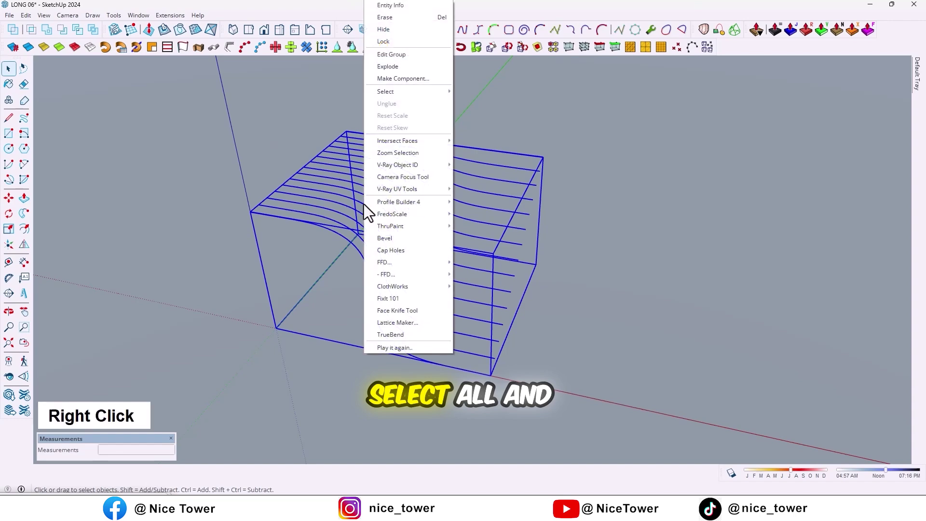
click(396, 68)
double_click(507, 82)
double_click(462, 246)
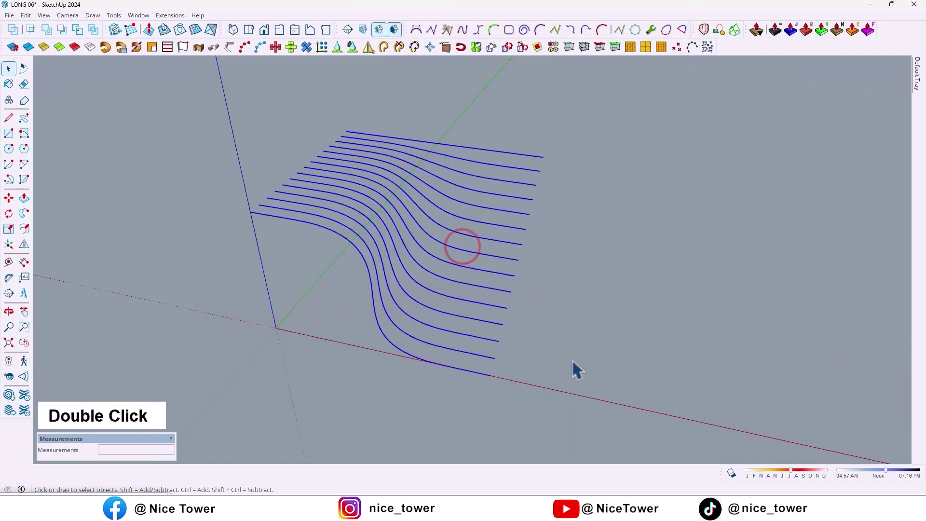
drag(601, 362, 487, 119)
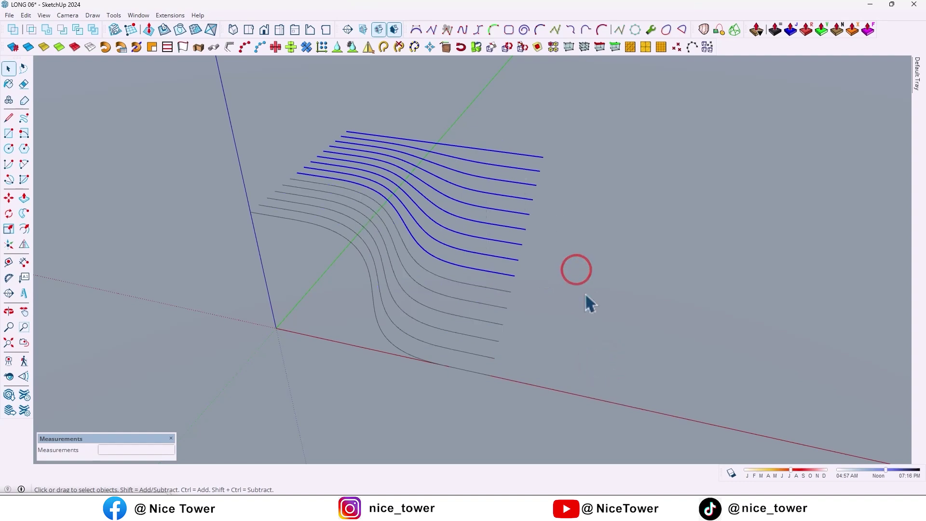
click(585, 295)
Step: Extrude all the curves 30 cm along the green axis into strips with the JHS PowerBar Extrude Lines tool
middle_drag(324, 247, 483, 225)
scroll(395, 203, down, 2)
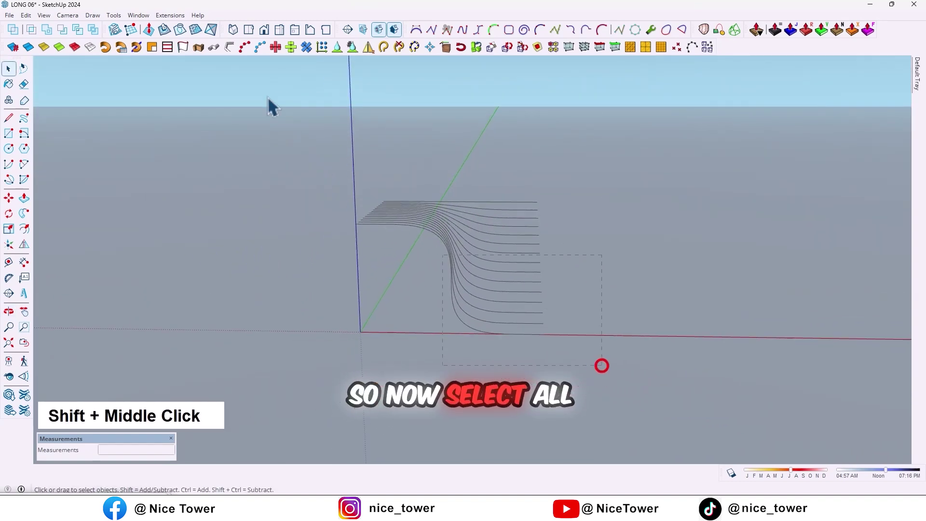
drag(268, 99, 263, 91)
middle_drag(565, 267, 372, 323)
scroll(475, 266, up, 2)
shift+middle_drag(480, 279, 476, 265)
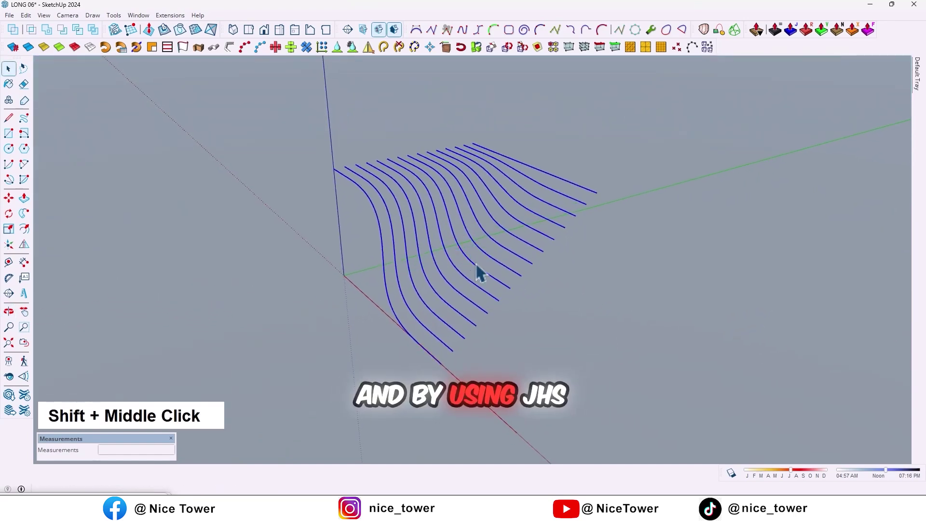
drag(4, 47, 42, 66)
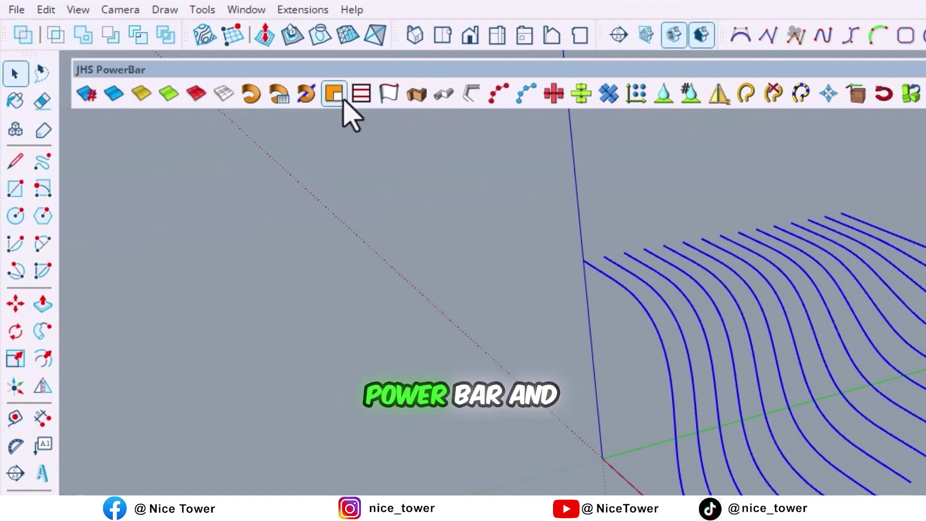
click(386, 94)
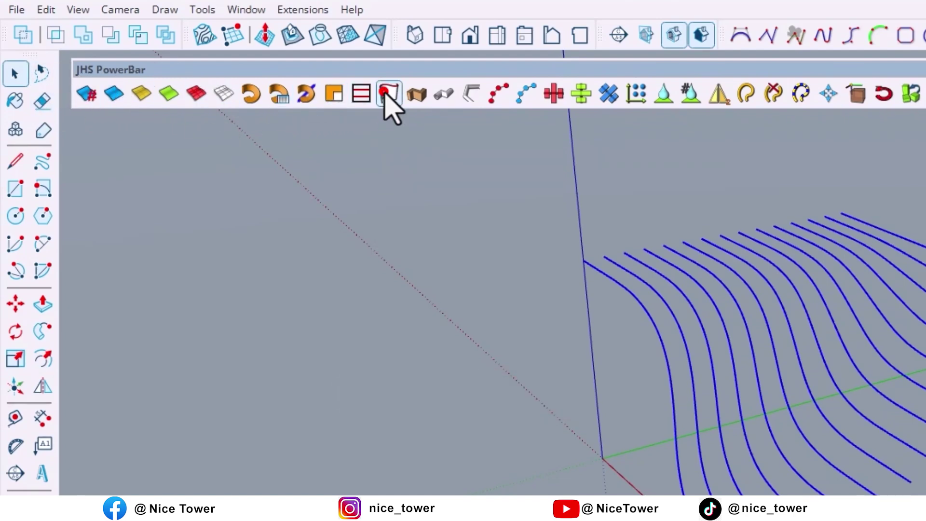
scroll(558, 440, up, 2)
middle_drag(558, 440, 399, 374)
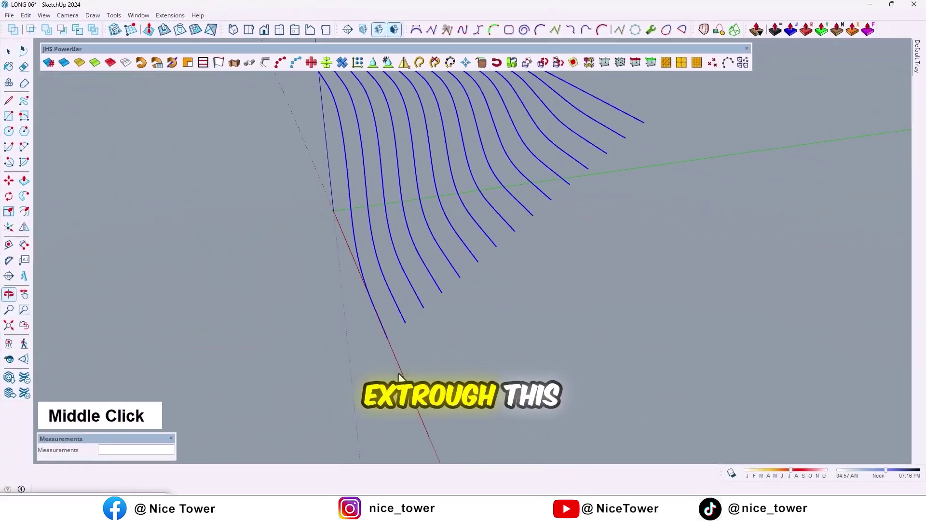
scroll(382, 334, up, 2)
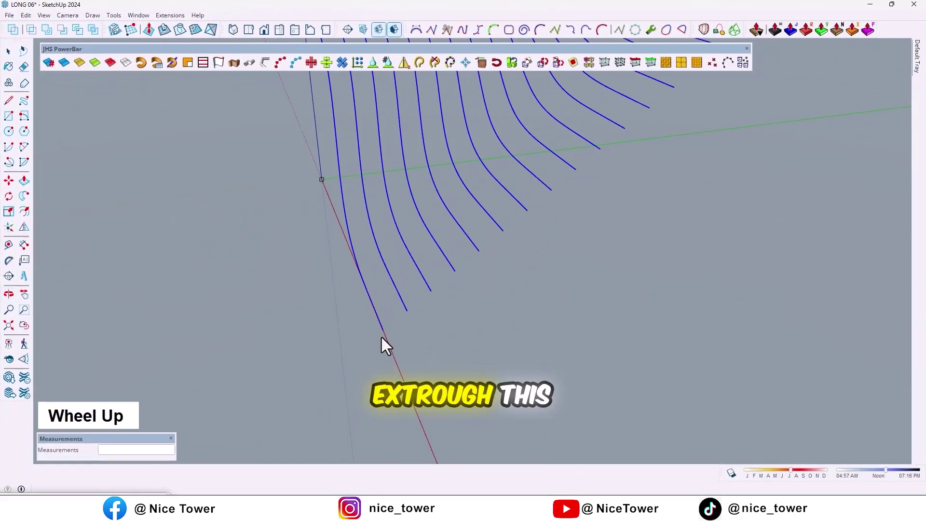
click(383, 330)
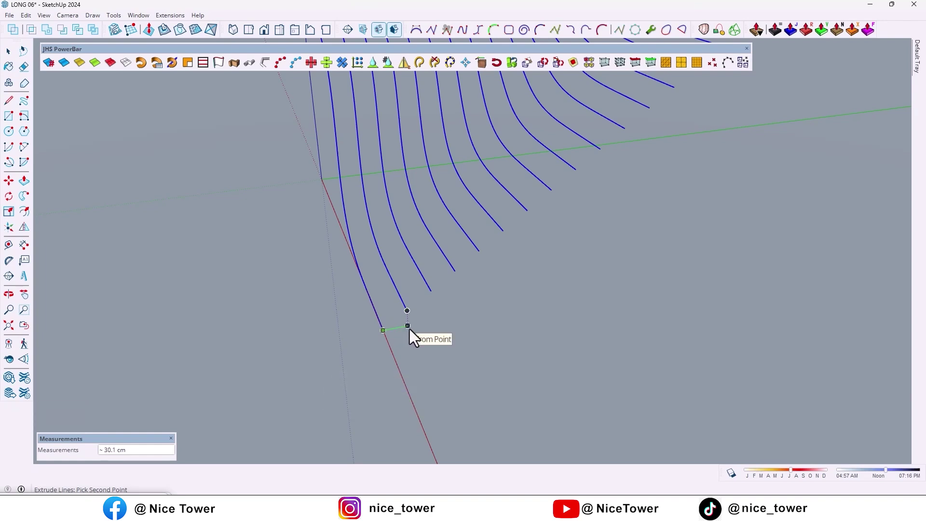
text(30)
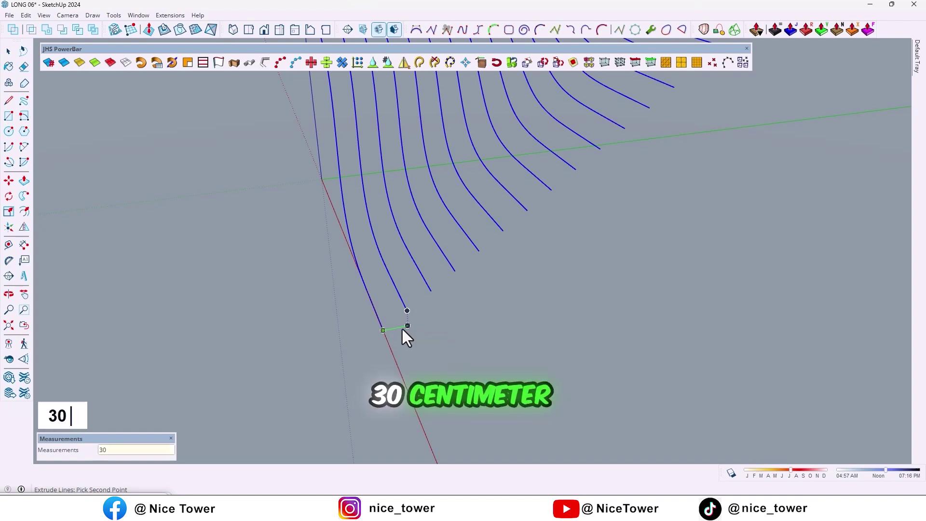
key(Return)
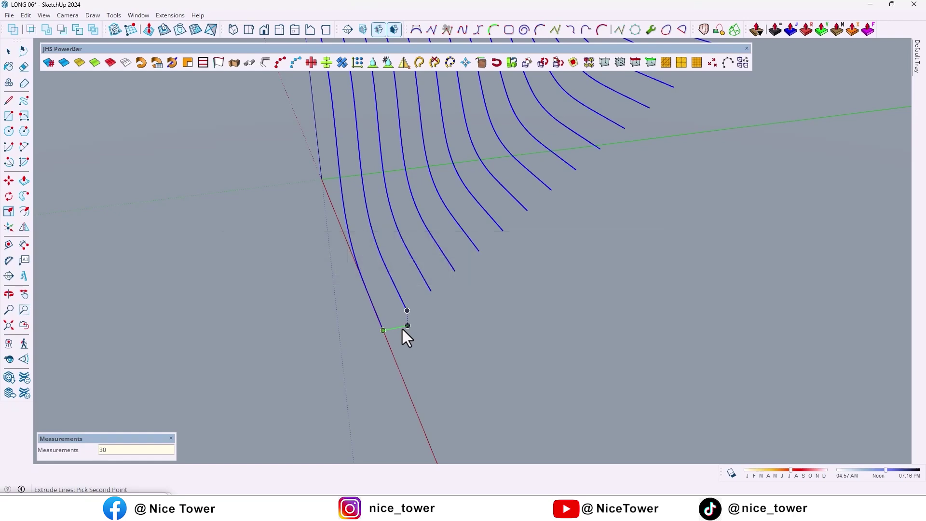
click(402, 329)
scroll(329, 339, down, 2)
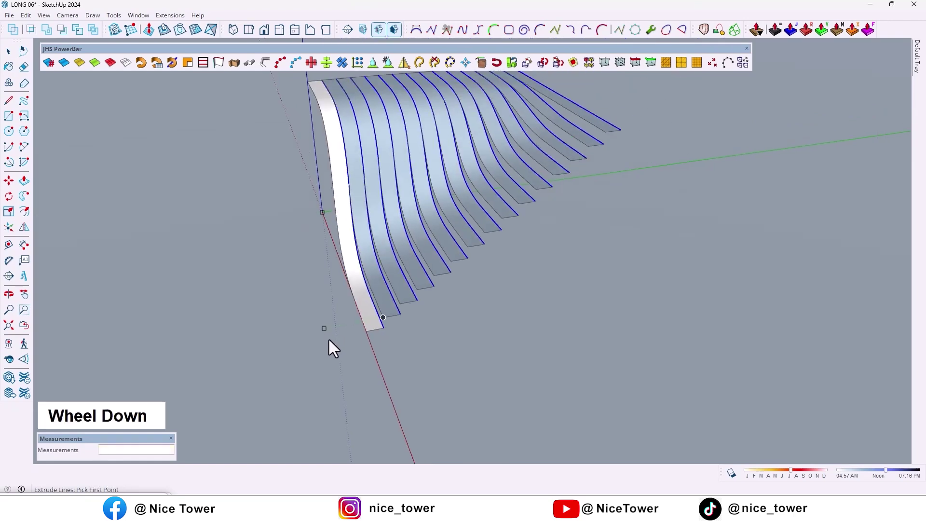
scroll(329, 339, down, 1)
shift+middle_drag(399, 305, 597, 325)
key(space)
click(597, 326)
Step: Reverse the faces of all strips except the first one on the S-curve side, so every strip faces the same way
scroll(395, 289, up, 2)
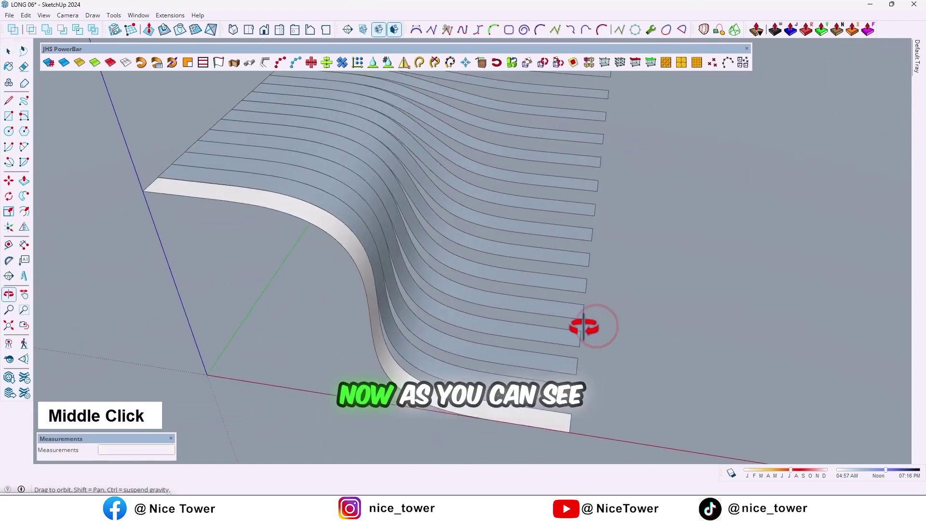
middle_drag(583, 327, 336, 125)
scroll(345, 192, up, 3)
scroll(339, 184, down, 3)
scroll(362, 168, up, 3)
middle_drag(632, 436, 424, 317)
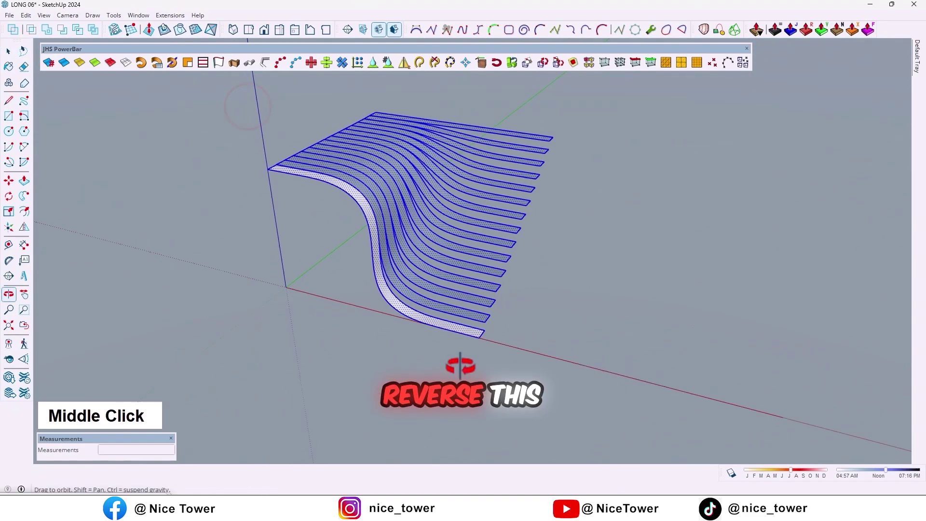
scroll(362, 192, up, 4)
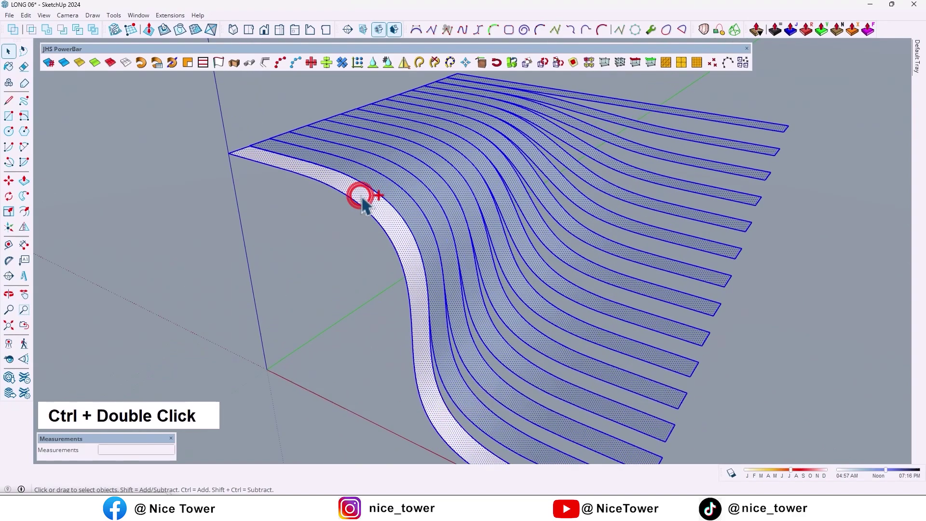
shift+double_click(364, 205)
mouse_move(368, 206)
middle_down()
mouse_move(269, 238)
mouse_move(382, 262)
mouse_move(378, 220)
middle_up()
right_click(379, 219)
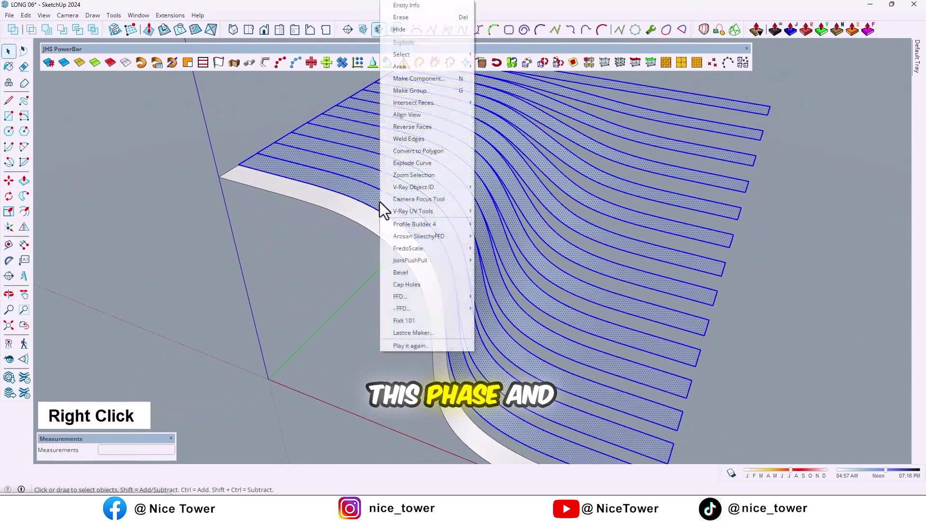
click(412, 127)
scroll(787, 269, down, 3)
middle_drag(789, 270, 499, 270)
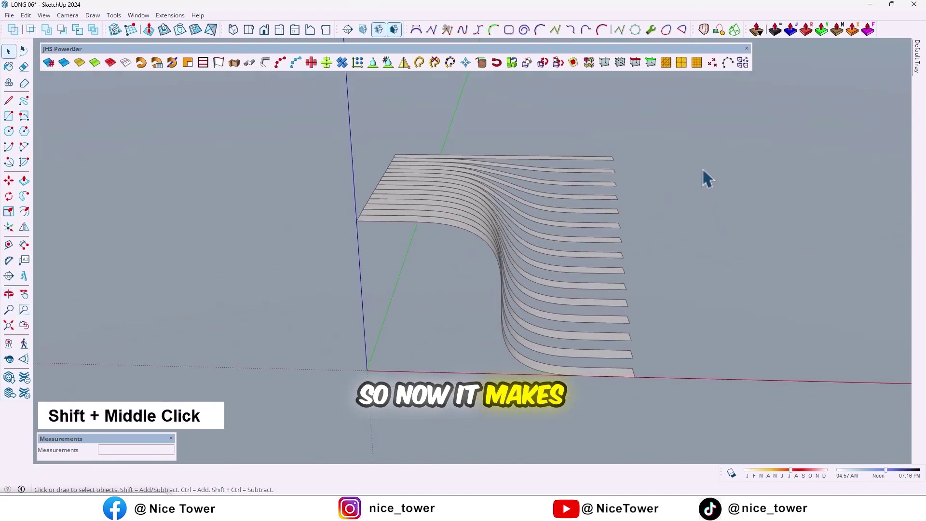
Step: Widen the last flat strip outward along the green axis by a scale factor of about 5.12
middle_drag(703, 173, 537, 270)
key(space)
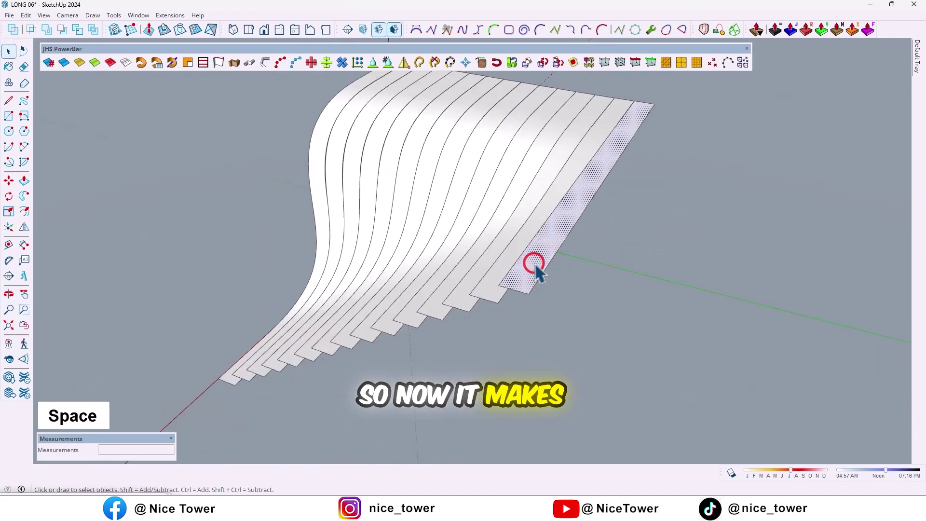
key(s)
click(606, 177)
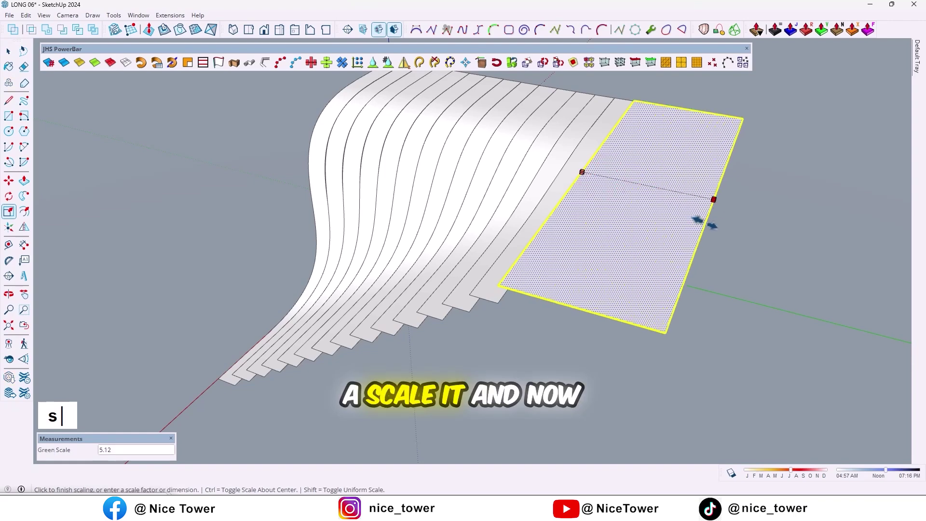
click(699, 371)
middle_drag(394, 287, 910, 241)
scroll(576, 296, down, 2)
middle_drag(577, 298, 283, 121)
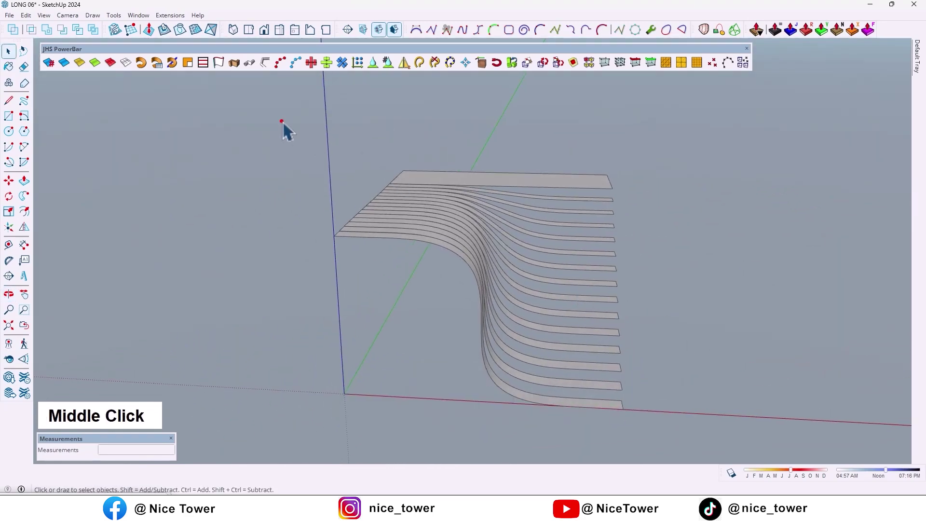
Step: Select all the strips, and rearrange the toolbars so JHS PowerBar is docked and Fredo6_JointPushPull floats over the drawing area
key(ctrl+a)
middle_drag(674, 374, 327, 151)
drag(65, 51, 20, 30)
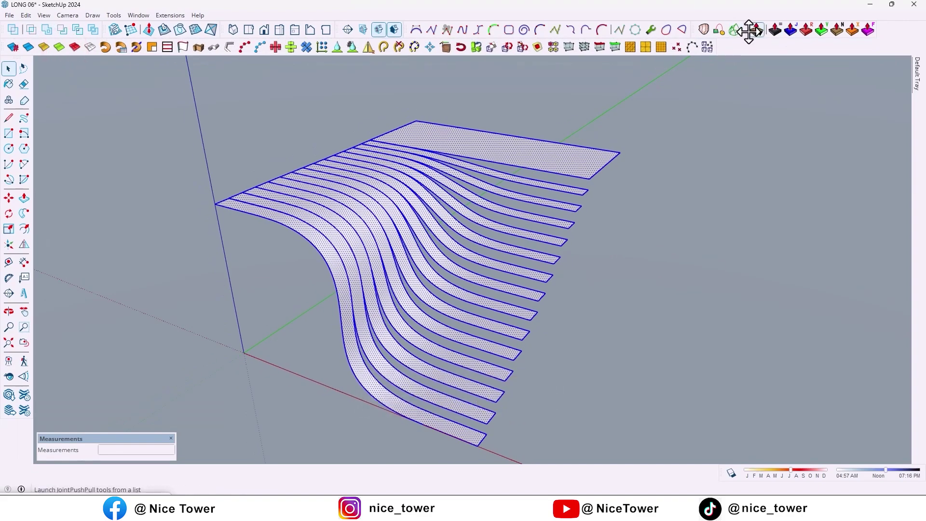
drag(748, 29, 441, 67)
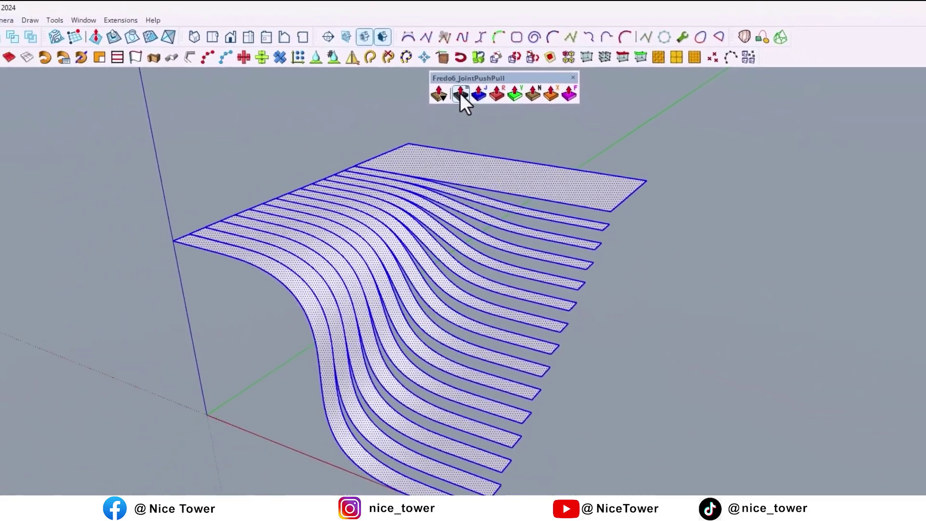
Step: Thicken all the selected strips by 10 cm with the JointPushPull Thicken tool and generate the geometry
double_click(459, 132)
middle_click(327, 432)
middle_drag(378, 264, 409, 255)
scroll(273, 277, up, 3)
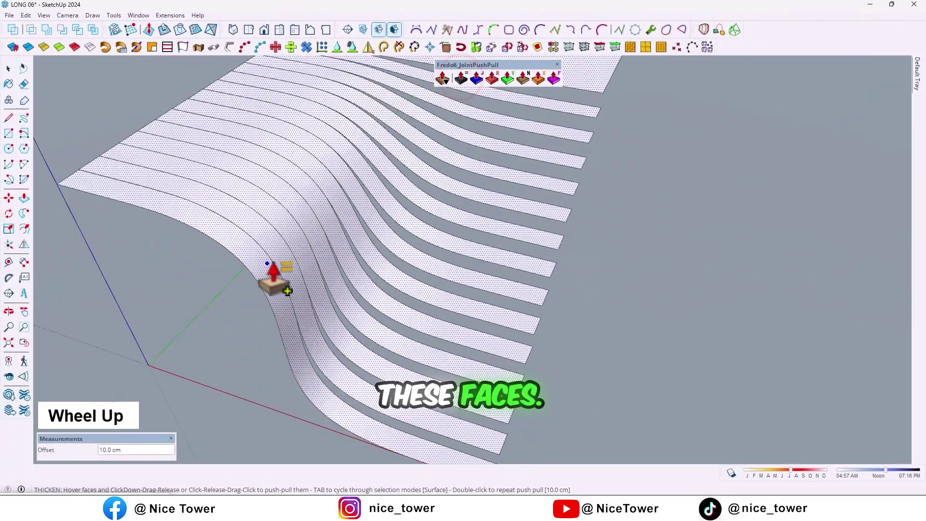
scroll(270, 270, down, 2)
shift+middle_drag(269, 267, 295, 269)
scroll(266, 251, up, 1)
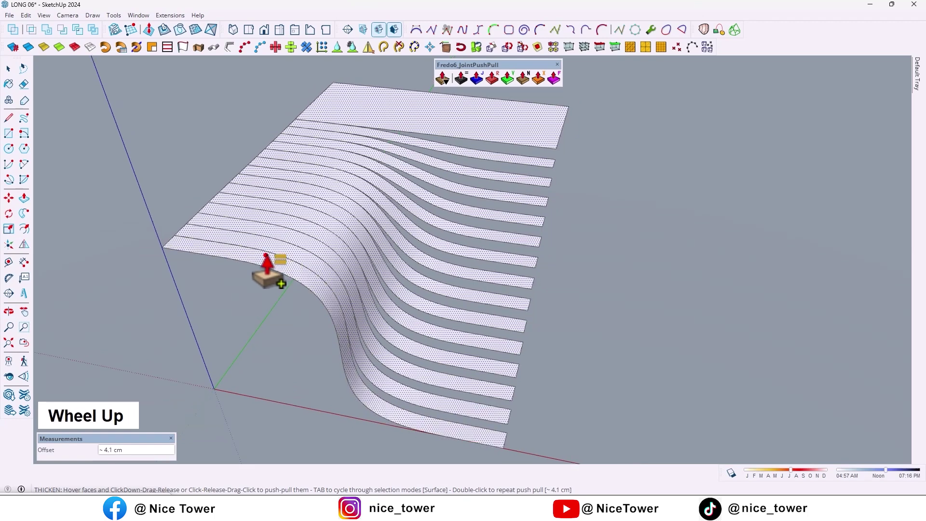
click(265, 251)
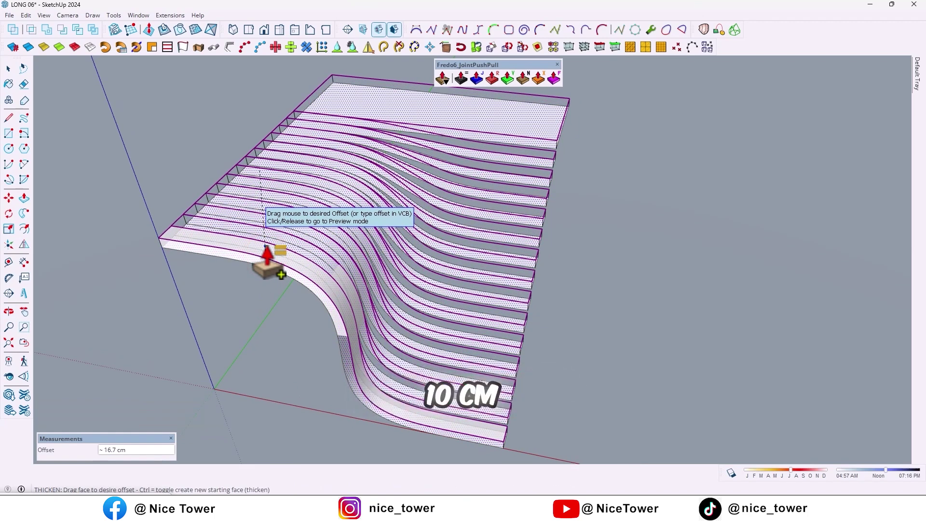
key(Return)
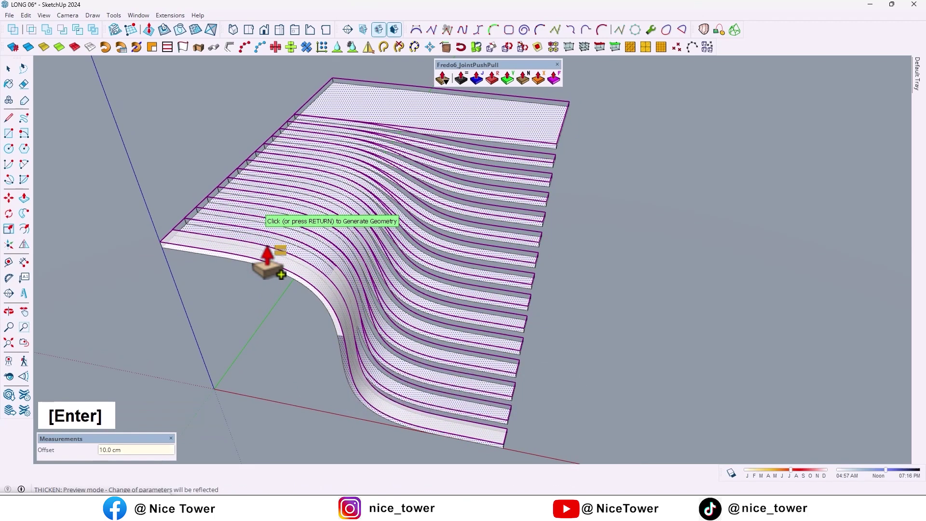
key(Return)
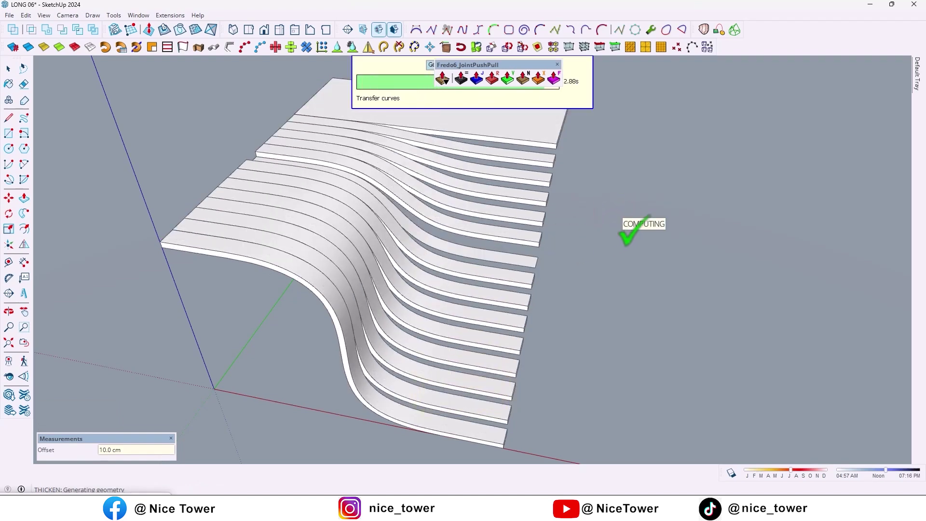
middle_drag(629, 231, 708, 222)
key(space)
Step: Examine the thickened slats from the front, back and sides, from the S-curve to the wide flat slat
scroll(487, 316, down, 2)
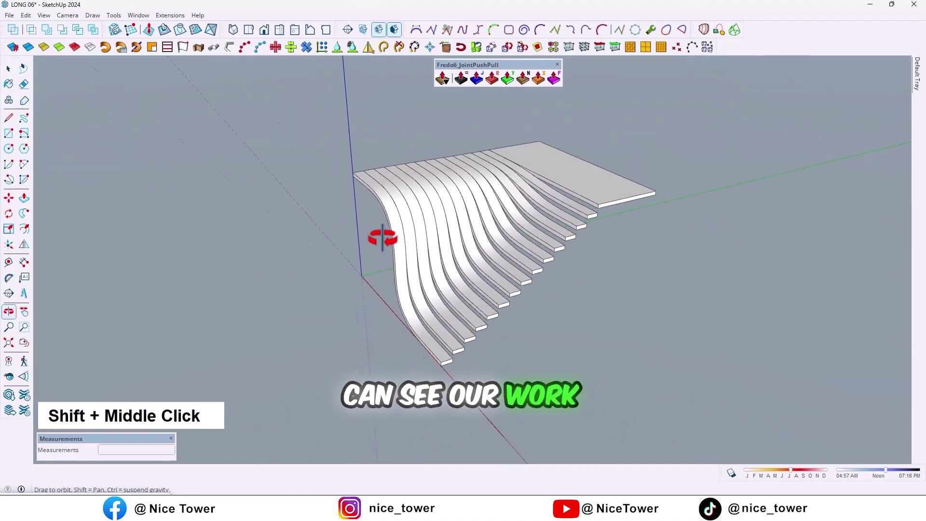
middle_drag(382, 237, 743, 270)
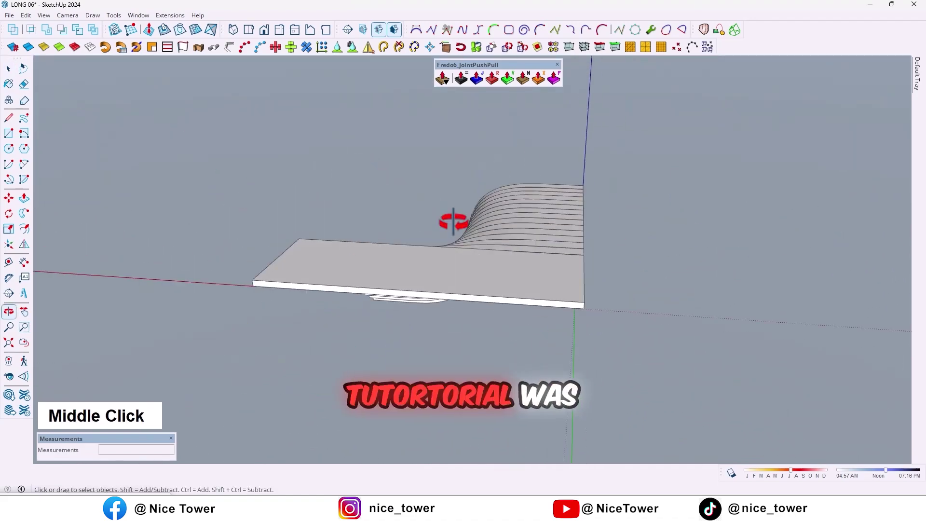
middle_drag(453, 222, 620, 250)
scroll(533, 306, down, 2)
middle_drag(533, 305, 163, 318)
middle_drag(745, 300, 722, 271)
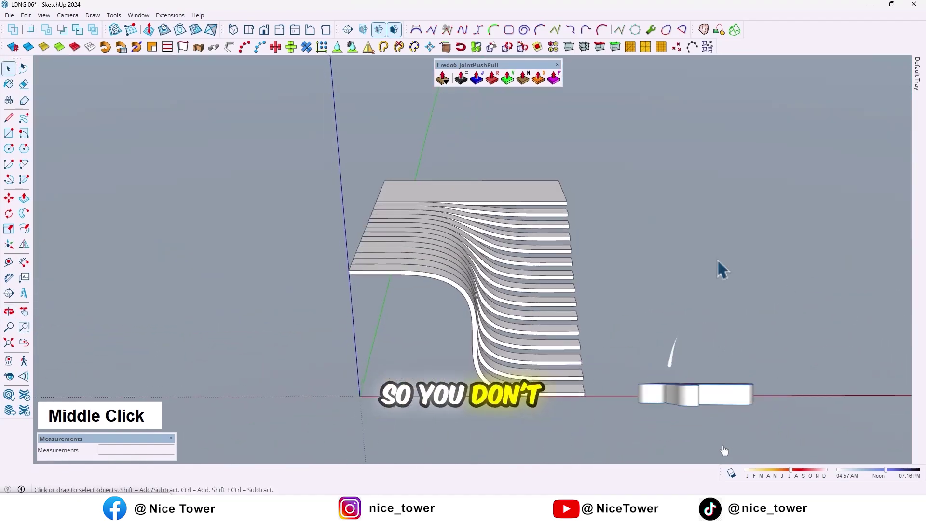
scroll(535, 205, down, 2)
shift+middle_drag(535, 204, 507, 209)
scroll(477, 260, up, 3)
middle_drag(478, 260, 336, 228)
middle_drag(409, 243, 500, 218)
middle_drag(504, 257, 343, 152)
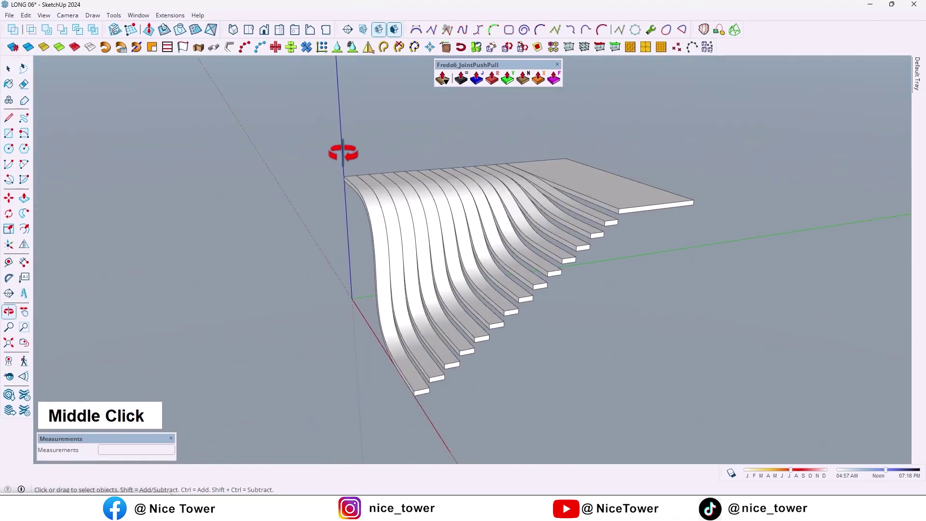